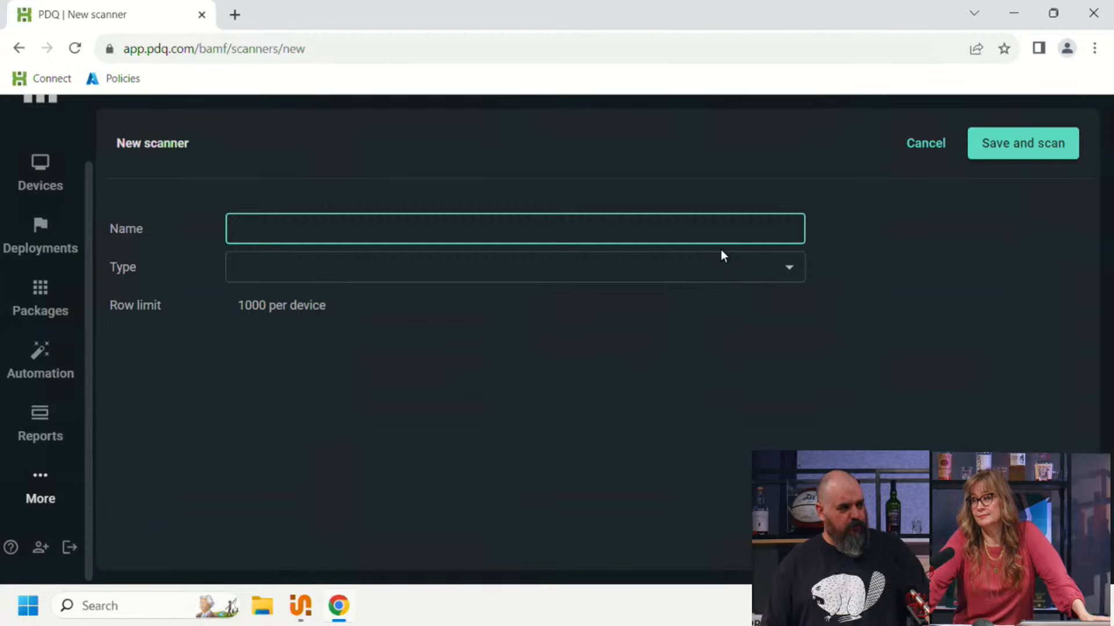
# Step: Set the new scanner's type to Files and folders and name it "Files and Folders"
pyautogui.click(705, 266)
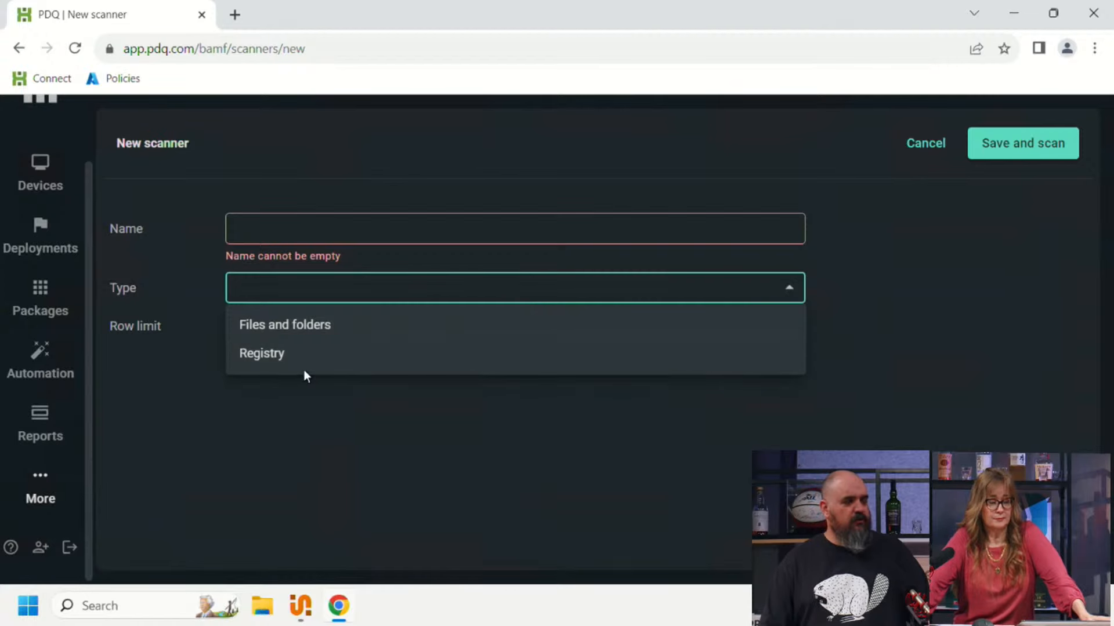
pyautogui.click(327, 324)
pyautogui.click(335, 227)
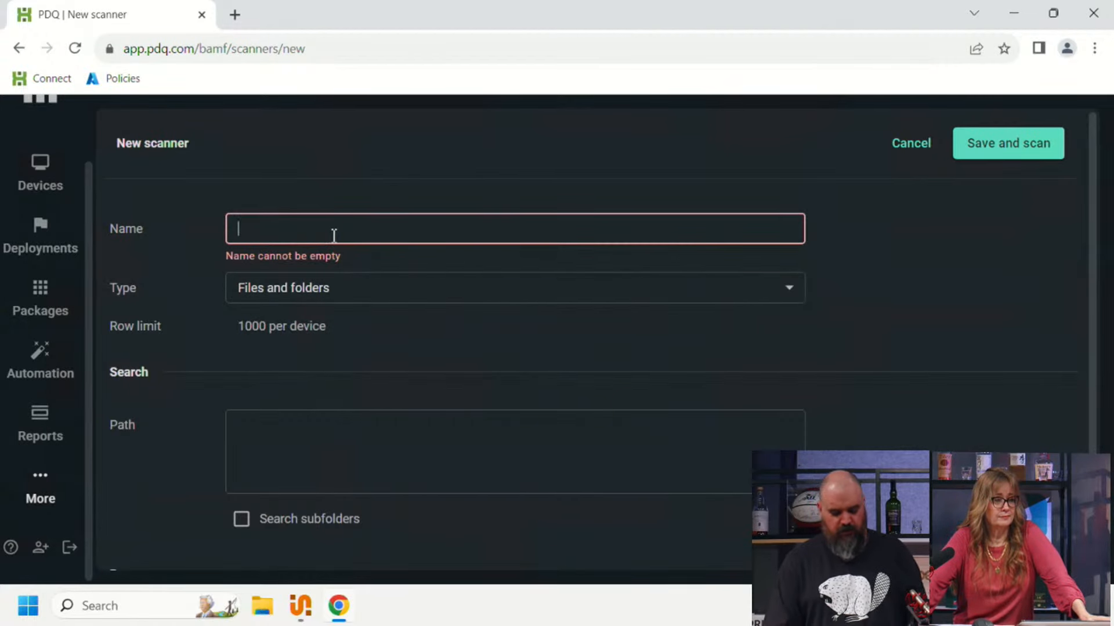
pyautogui.write('Files and Folders')
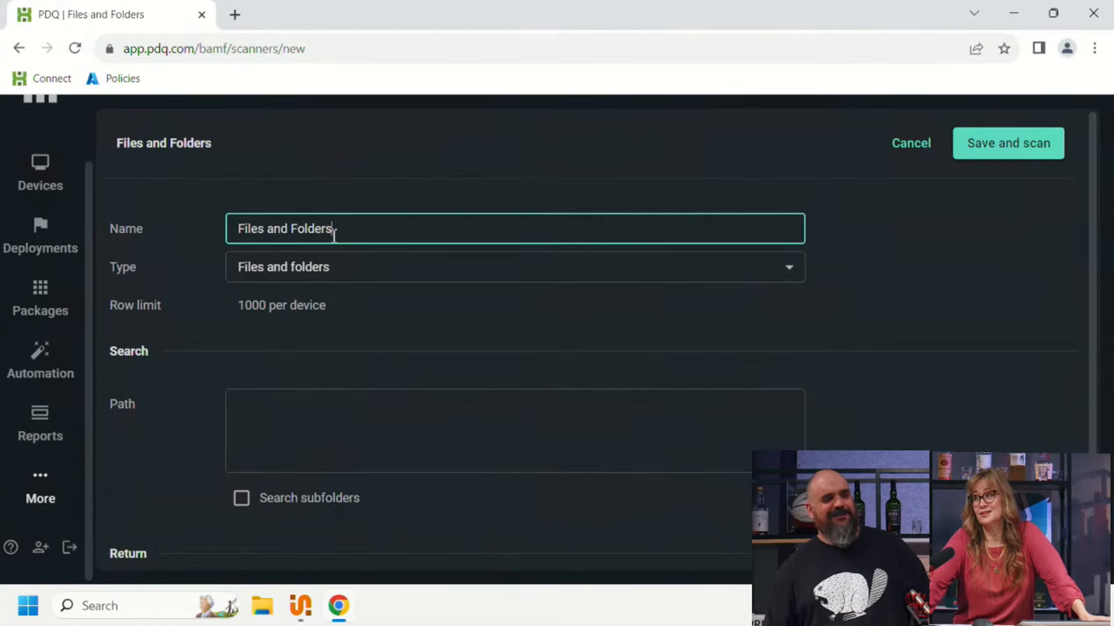
# Step: Set the search path to C:\temp and return the Folder scope with match type All
pyautogui.click(276, 438)
pyautogui.write('C:\temp')
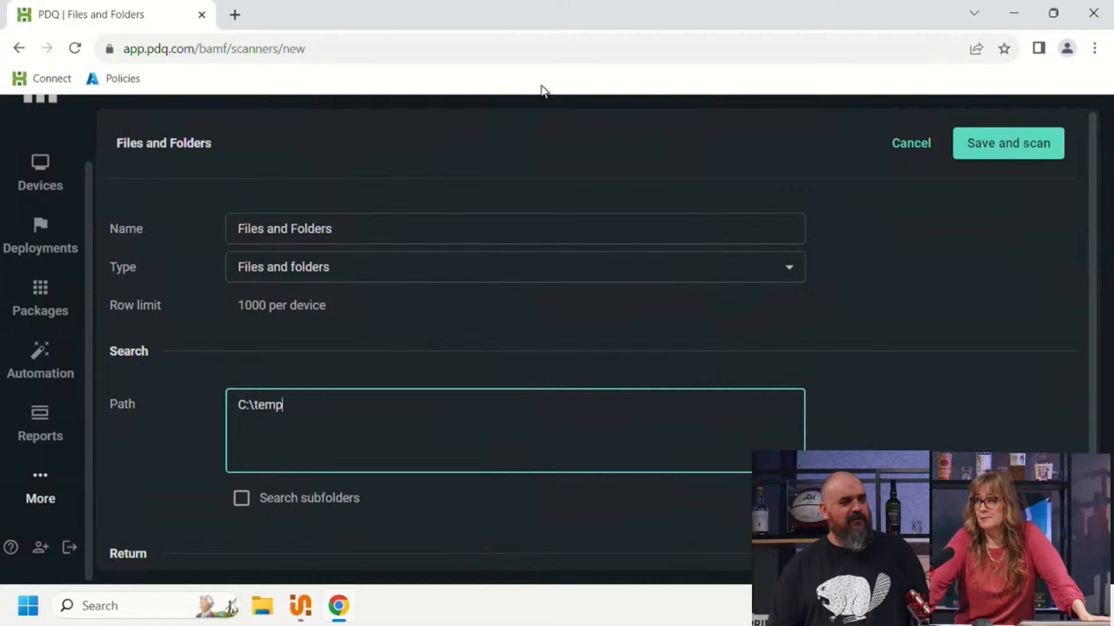
pyautogui.scroll(-2, 479, 306)
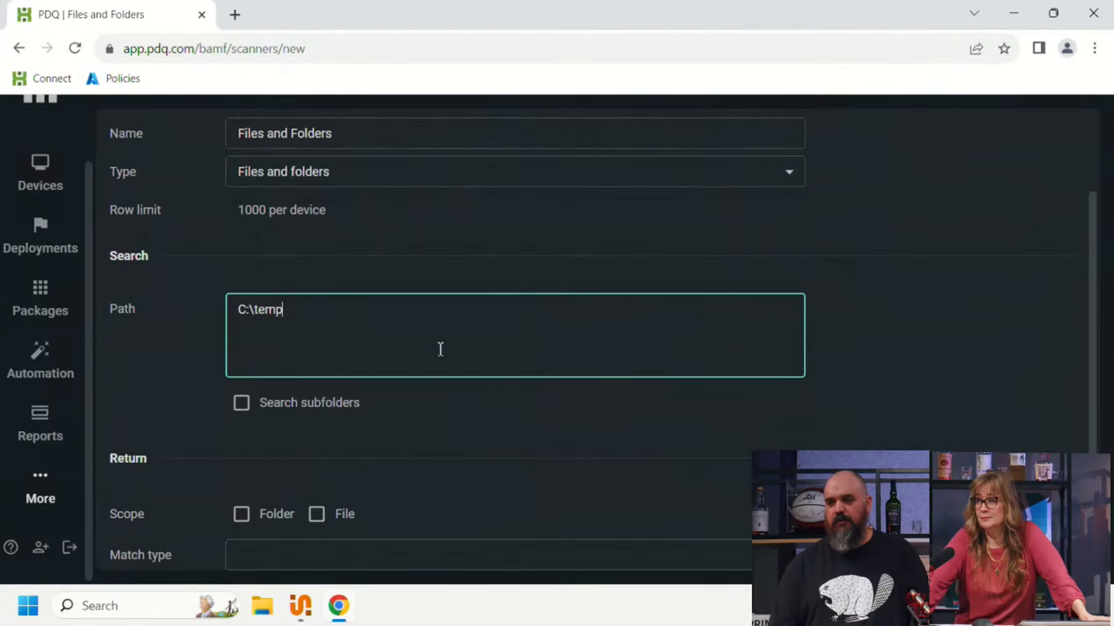
pyautogui.click(242, 518)
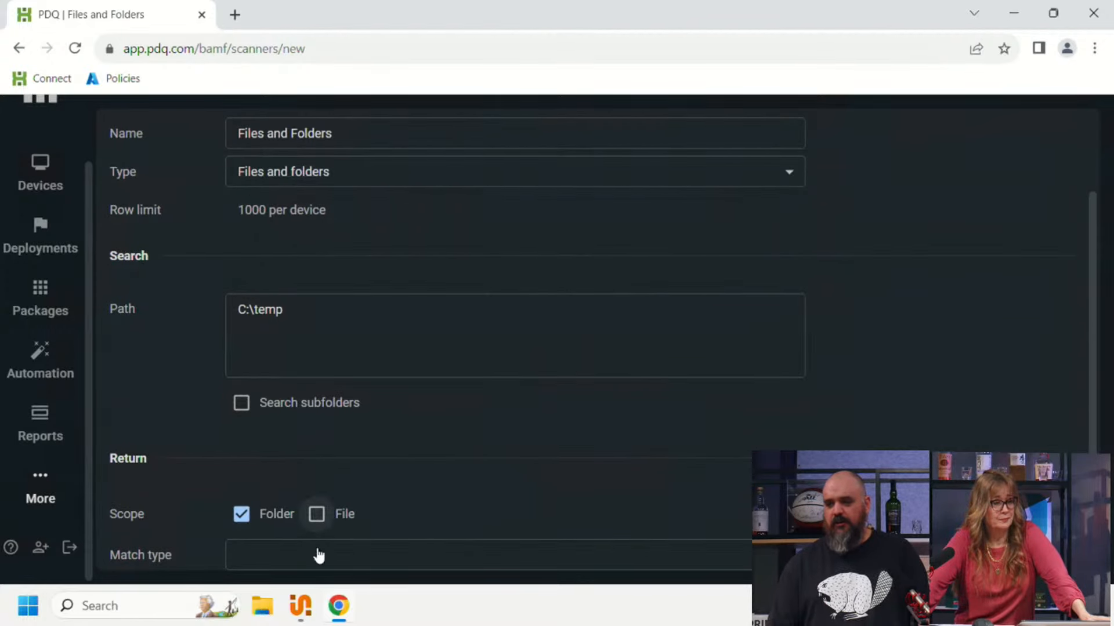
pyautogui.click(319, 557)
pyautogui.click(268, 317)
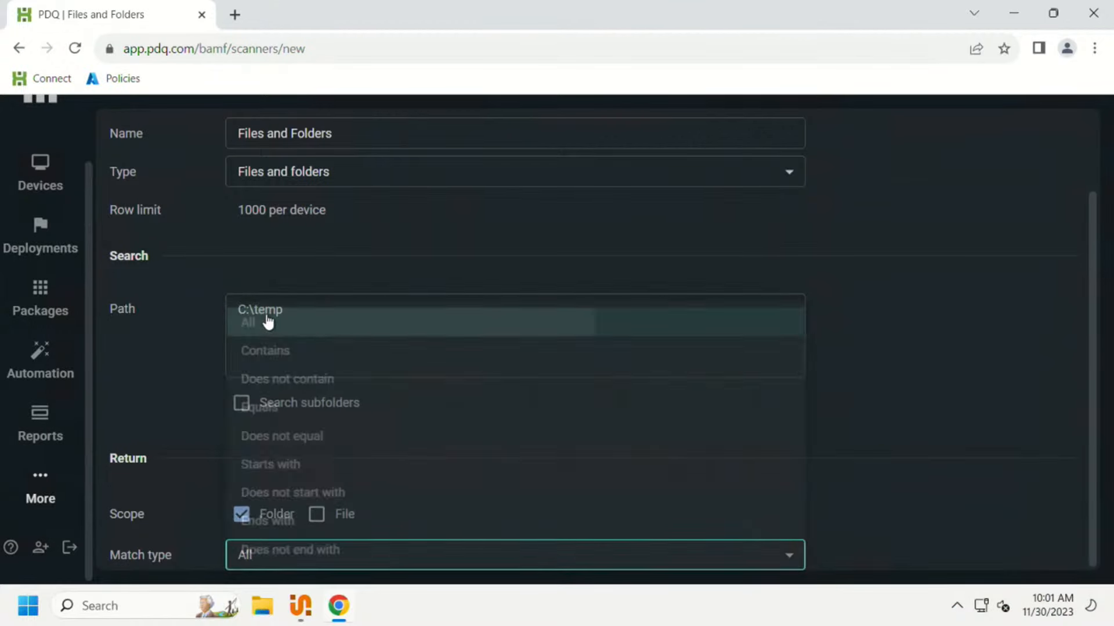
# Step: Review the available match types, keep All, and save the Files and Folders scanner with a scan
pyautogui.click(475, 556)
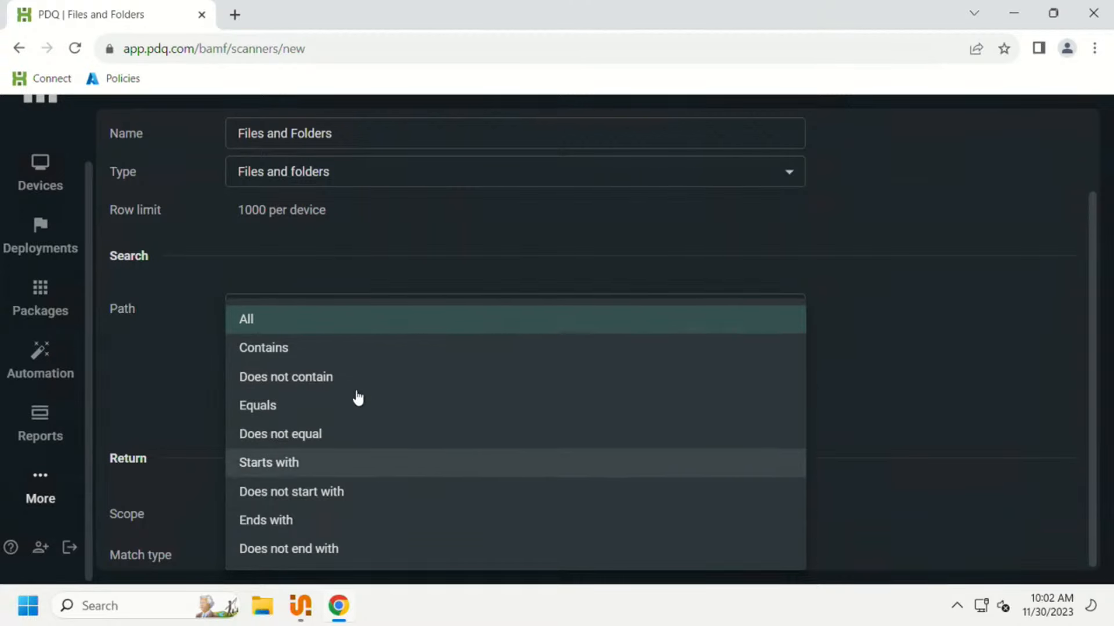
pyautogui.click(886, 298)
pyautogui.scroll(3, 676, 411)
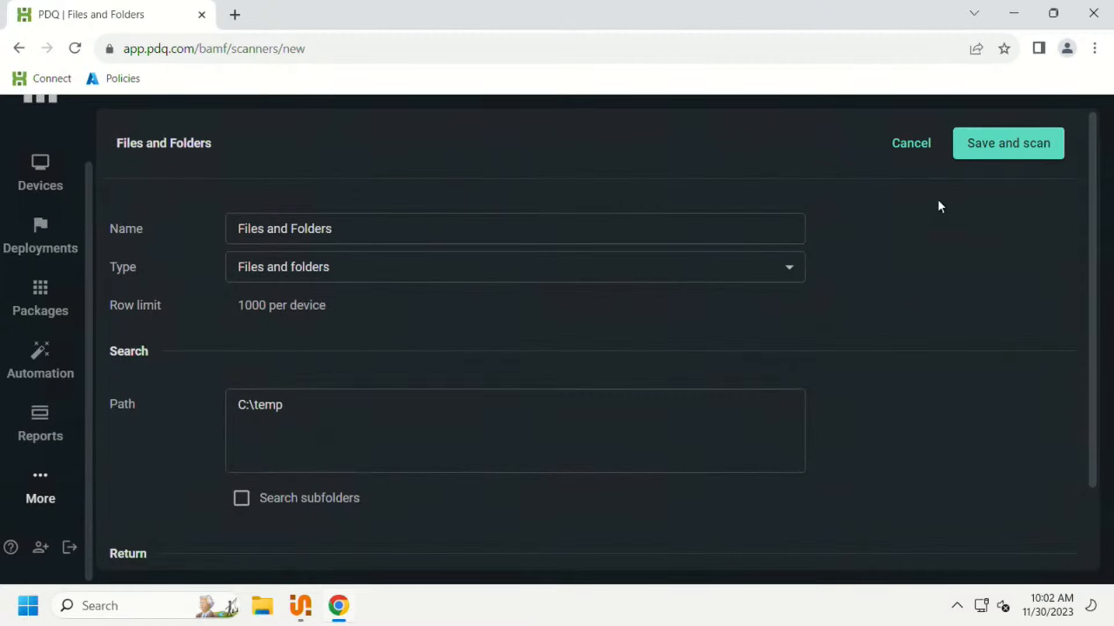
pyautogui.click(981, 160)
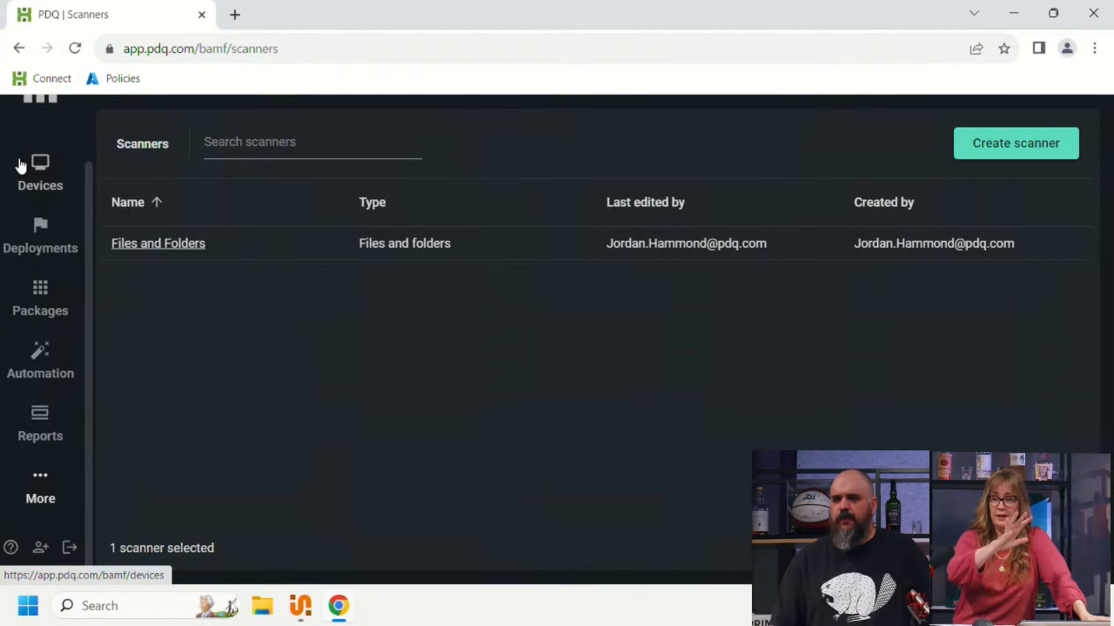
# Step: Open the TENHIGH device and examine its files and folders scan results
pyautogui.click(36, 177)
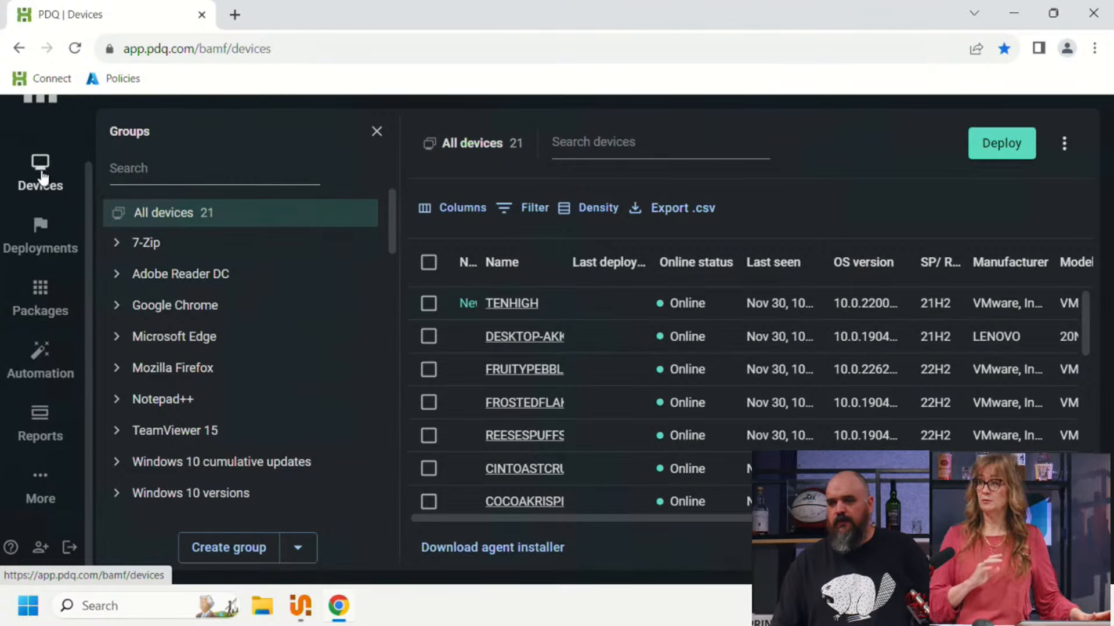
pyautogui.click(514, 301)
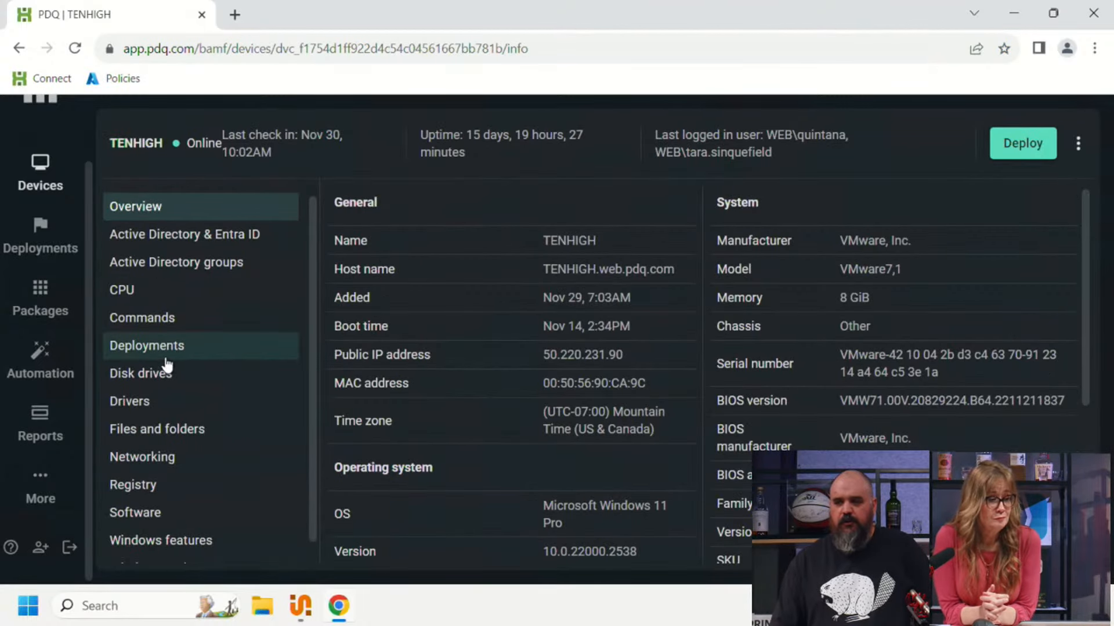
pyautogui.click(144, 428)
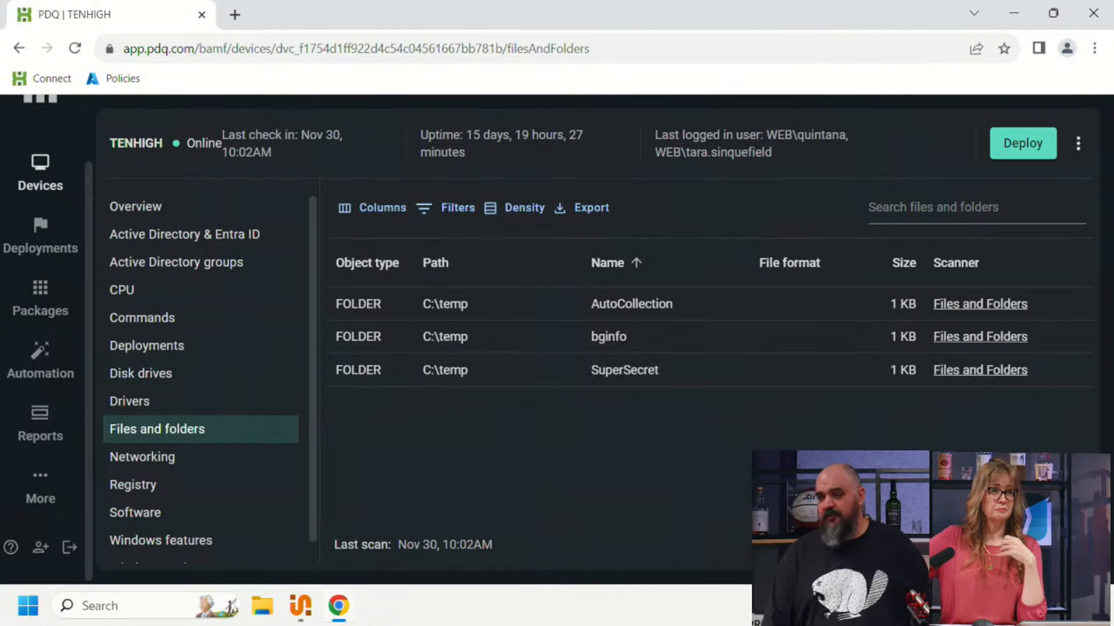
# Step: Create another custom scanner of type Registry and name it "Registry"
pyautogui.click(58, 492)
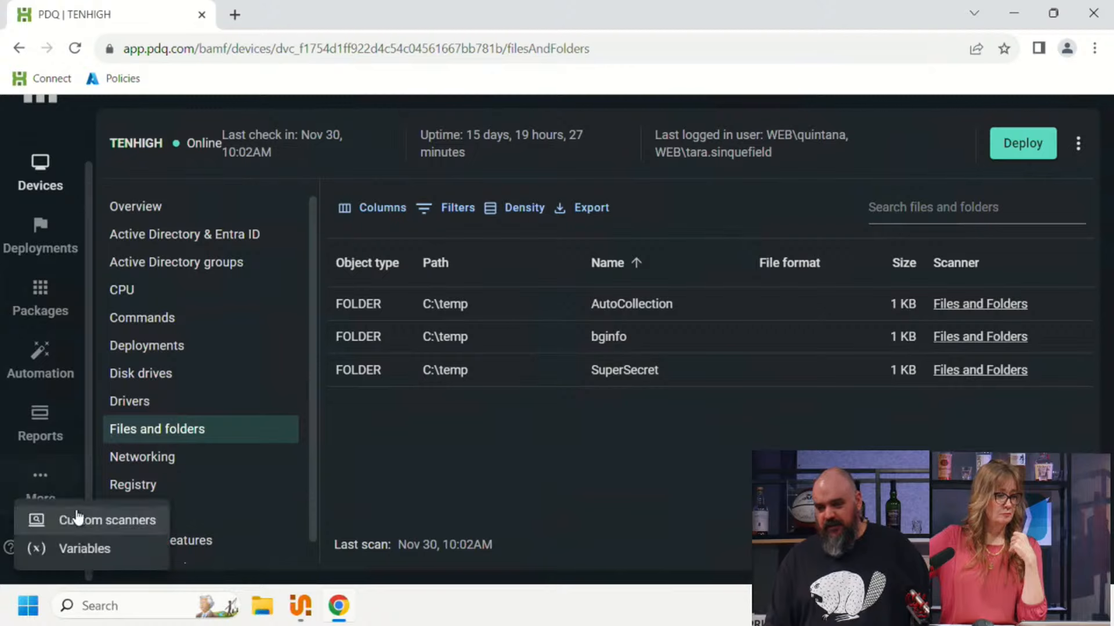
pyautogui.click(81, 522)
pyautogui.click(984, 152)
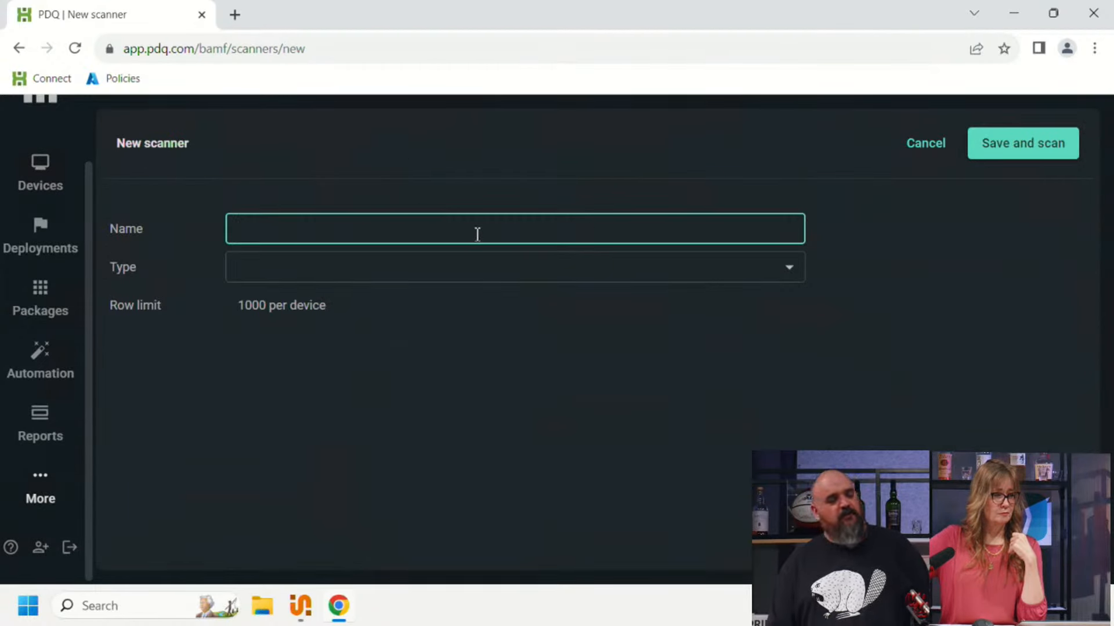
pyautogui.click(643, 280)
pyautogui.click(435, 353)
pyautogui.click(316, 242)
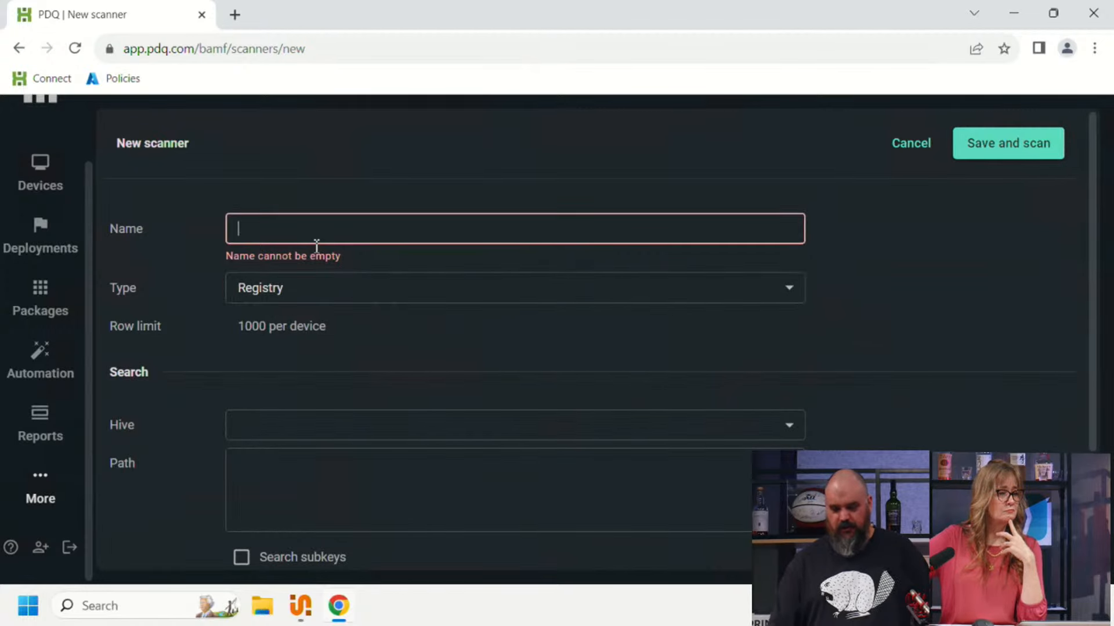
pyautogui.write('Registry')
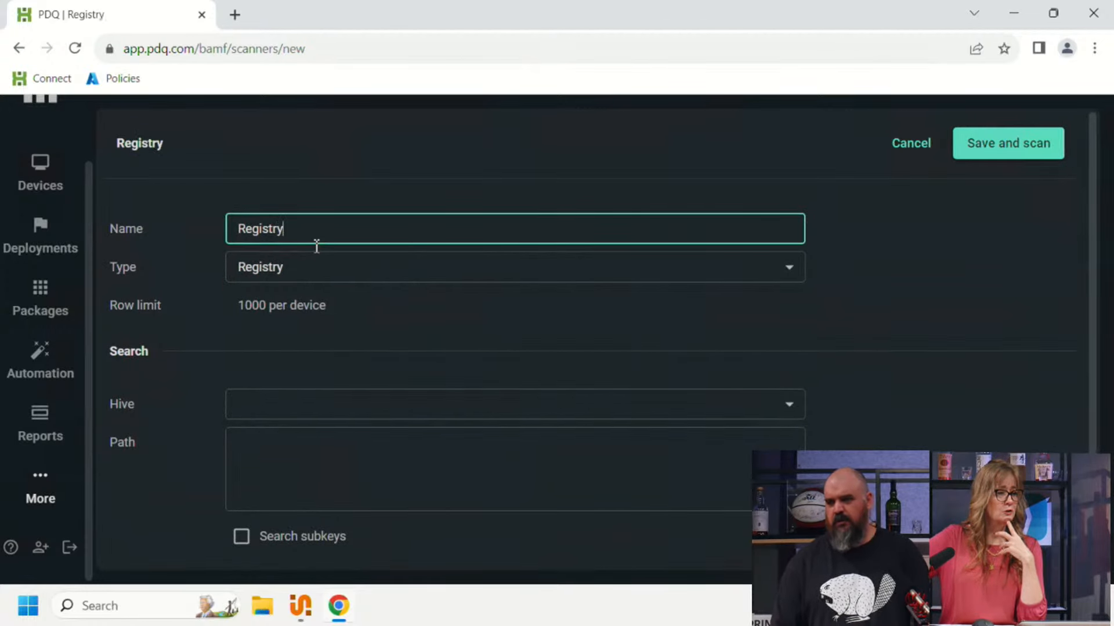
# Step: Set the registry scanner's hive to HKEY_LOCAL_MACHINE and its path to Software\Admin Arsenal\PDQ Deploy\
pyautogui.click(275, 401)
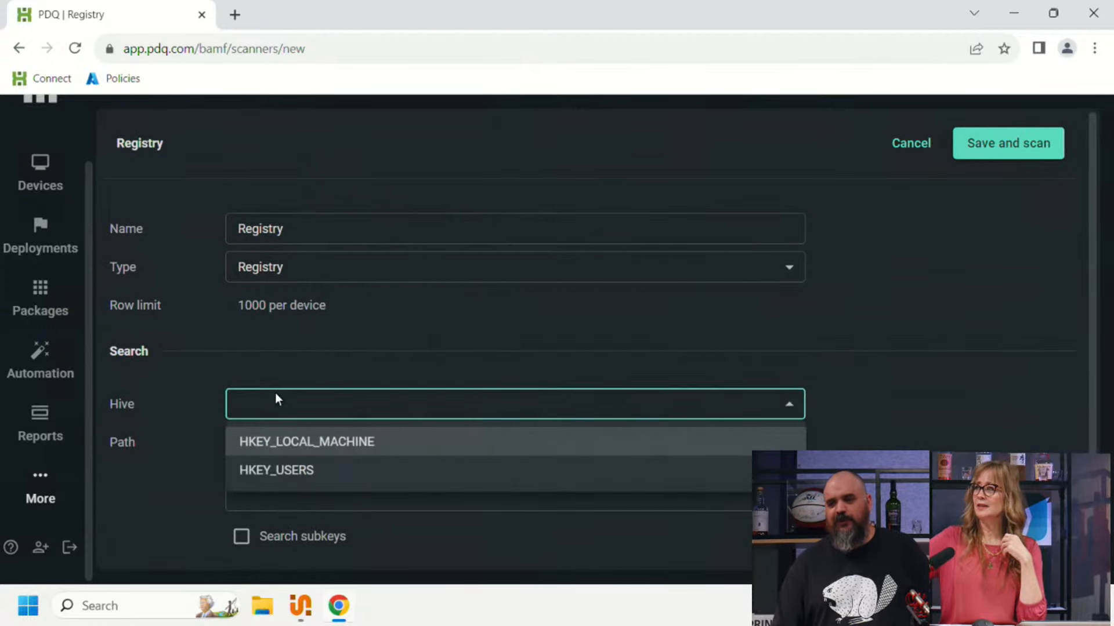
pyautogui.click(281, 450)
pyautogui.click(256, 481)
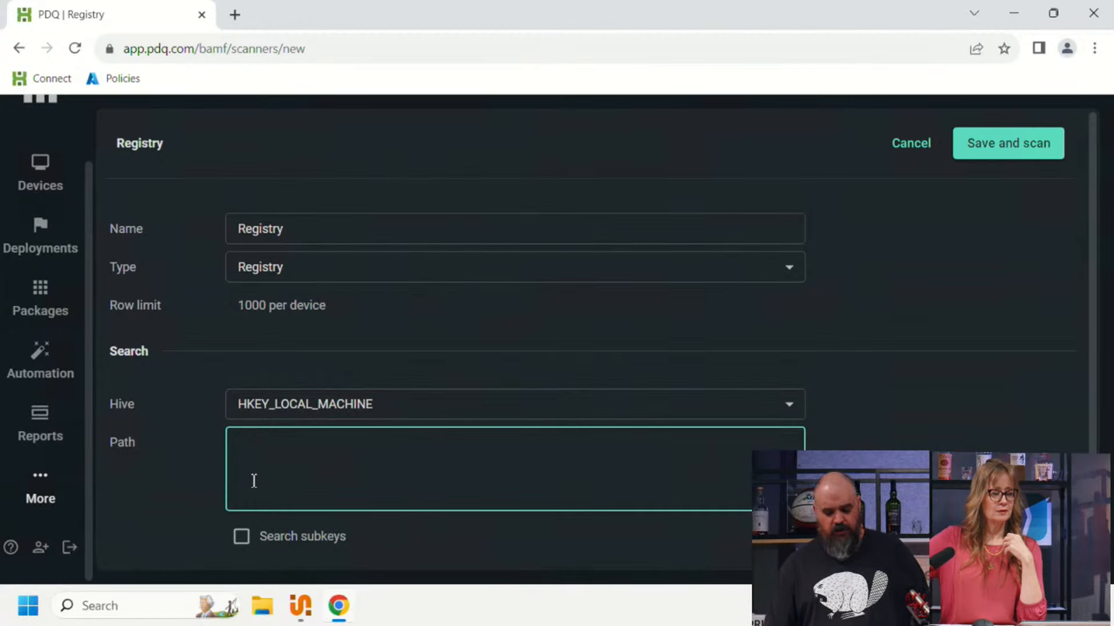
pyautogui.write('Softw')
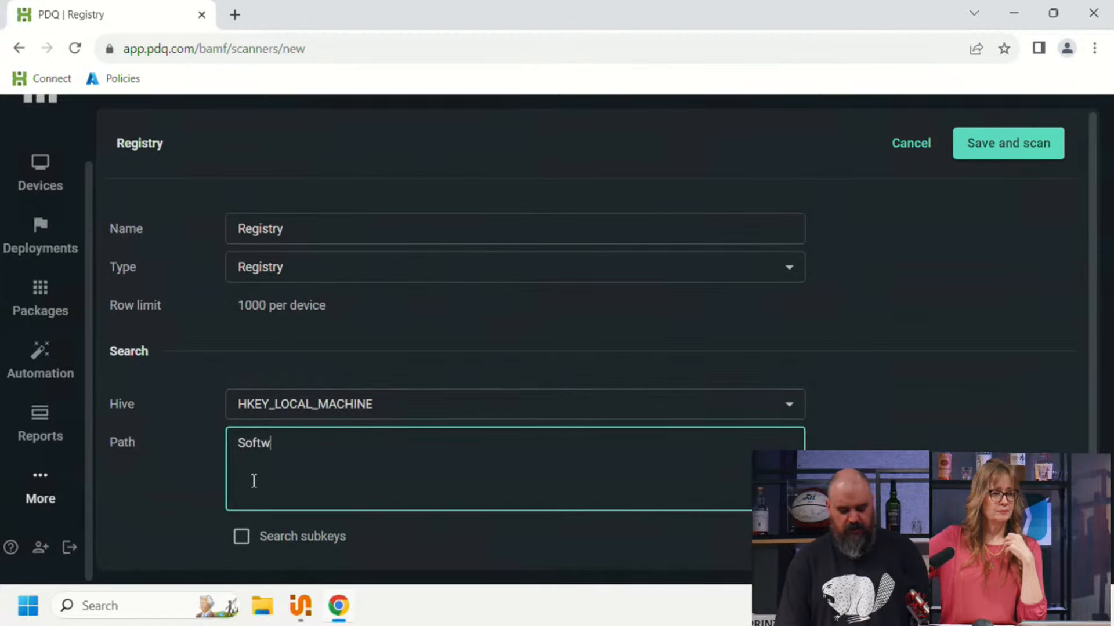
pyautogui.write('are\\')
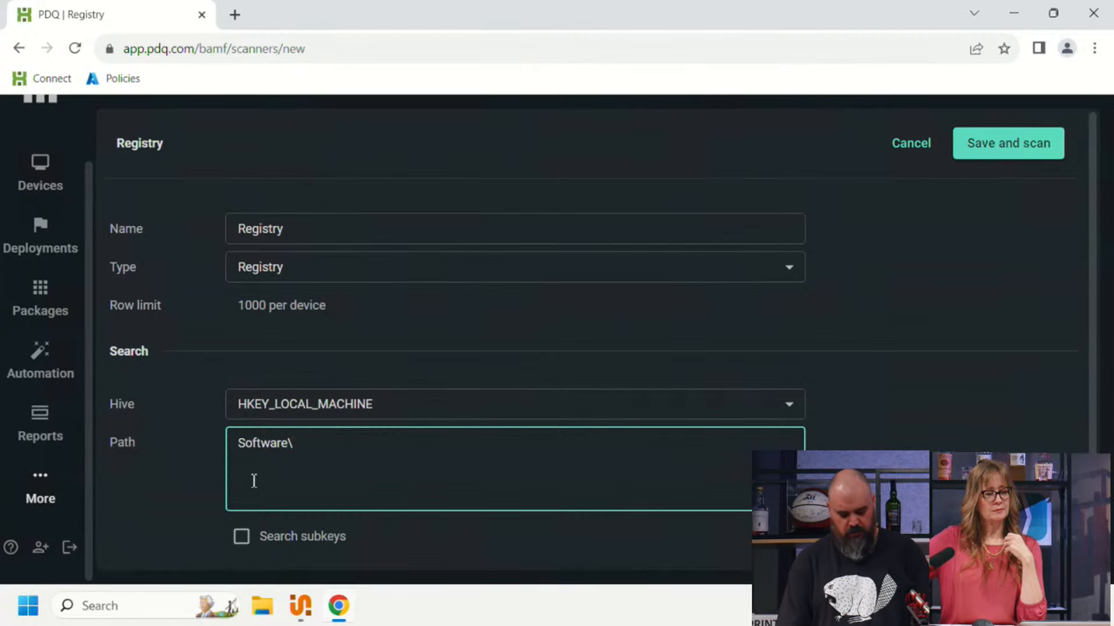
pyautogui.write('Admin Arsenal')
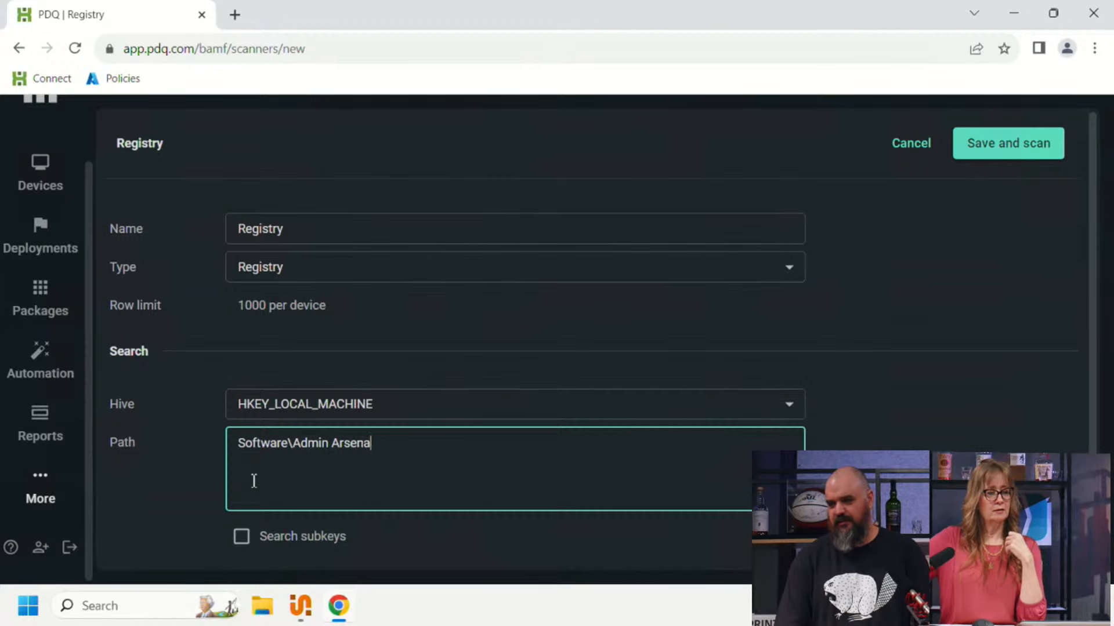
pyautogui.write('\\P')
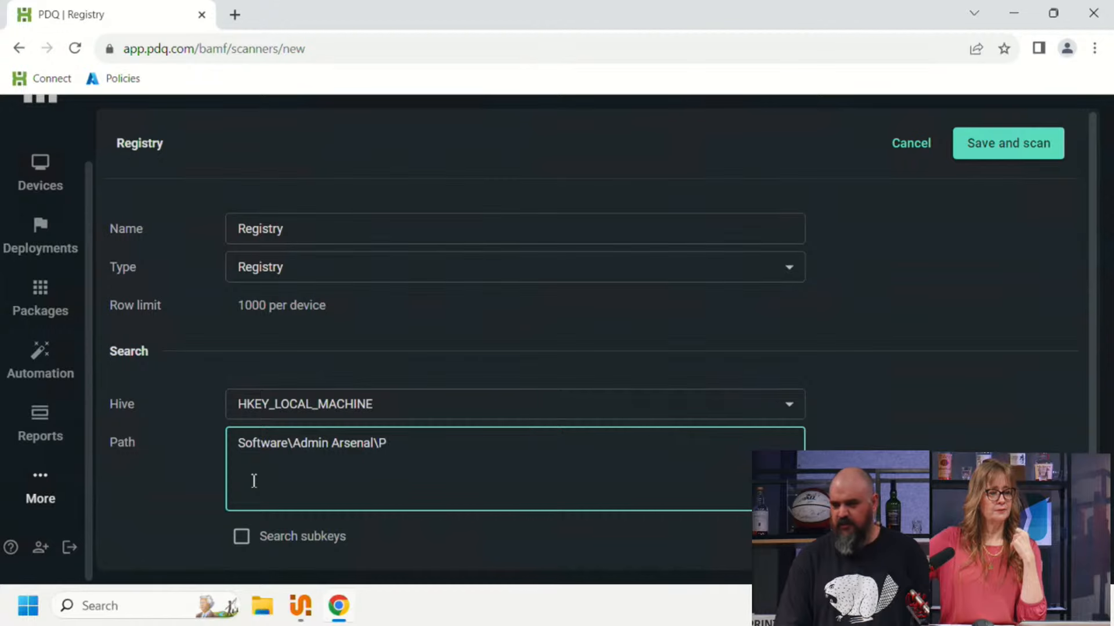
pyautogui.press('Left')
pyautogui.press('Left')
pyautogui.press('Left')
pyautogui.press('Left')
pyautogui.press('Left')
pyautogui.press('Left')
pyautogui.press('Left')
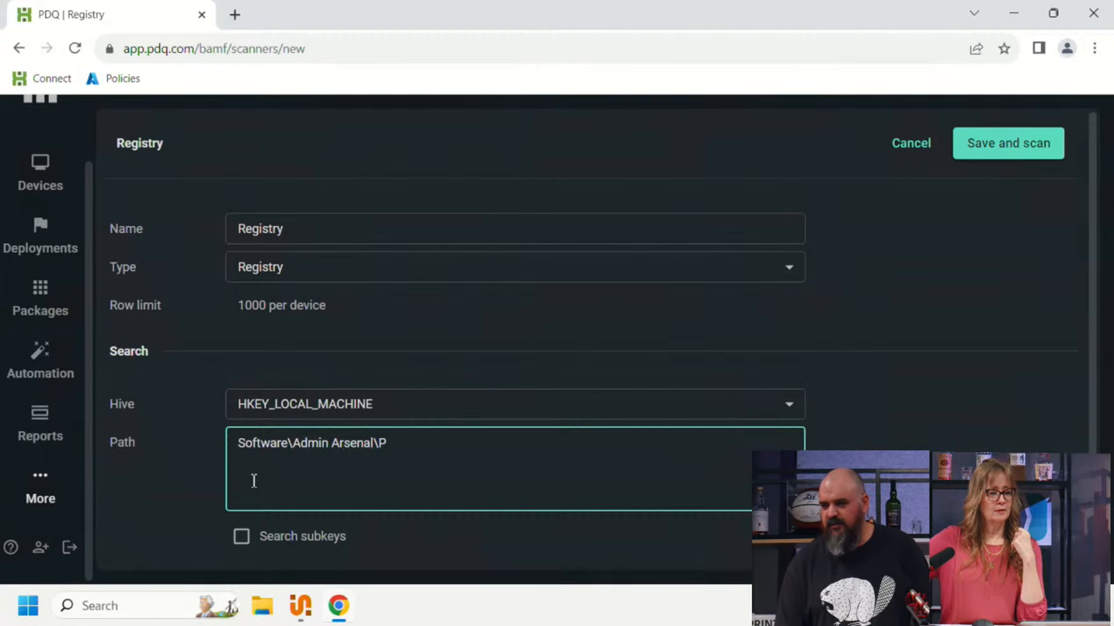
pyautogui.press('Right')
pyautogui.press('Right')
pyautogui.press('Right')
pyautogui.press('Right')
pyautogui.press('Right')
pyautogui.press('Right')
pyautogui.press('Right')
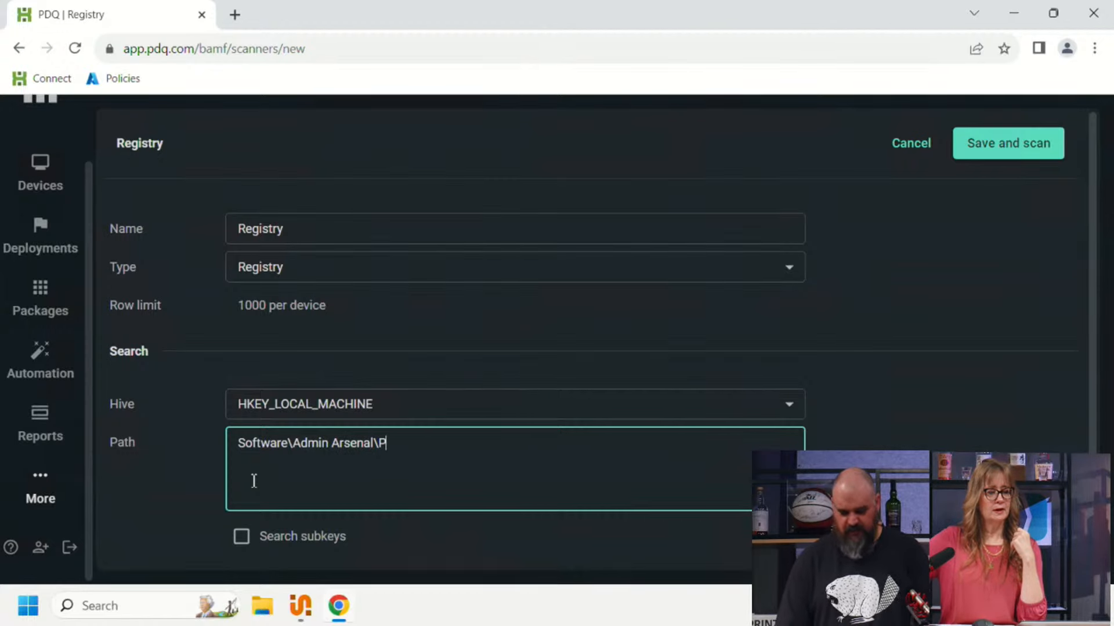
pyautogui.write('DQ De')
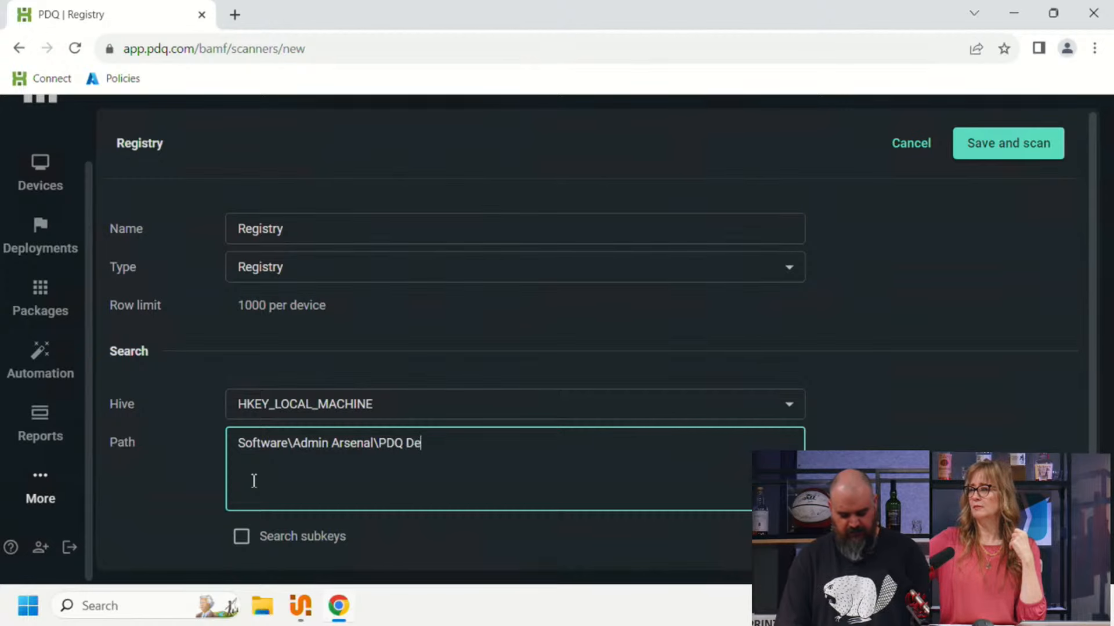
pyautogui.write('ploy\\')
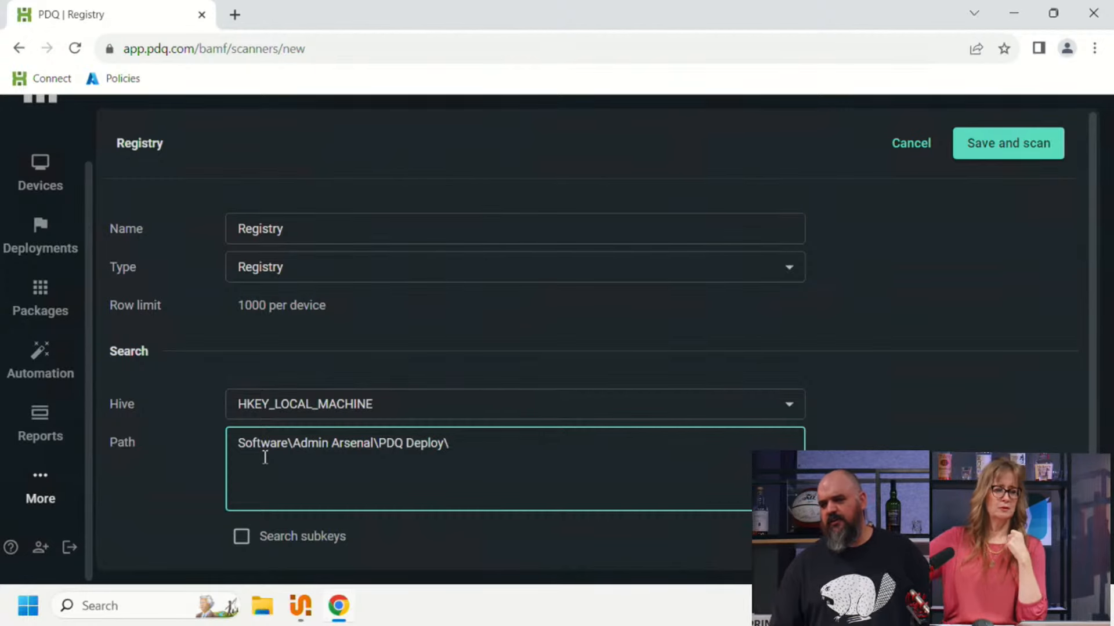
# Step: Set the scope to Value with match type Contains and string "License", and save the registry scanner with a scan
pyautogui.scroll(-2, 264, 464)
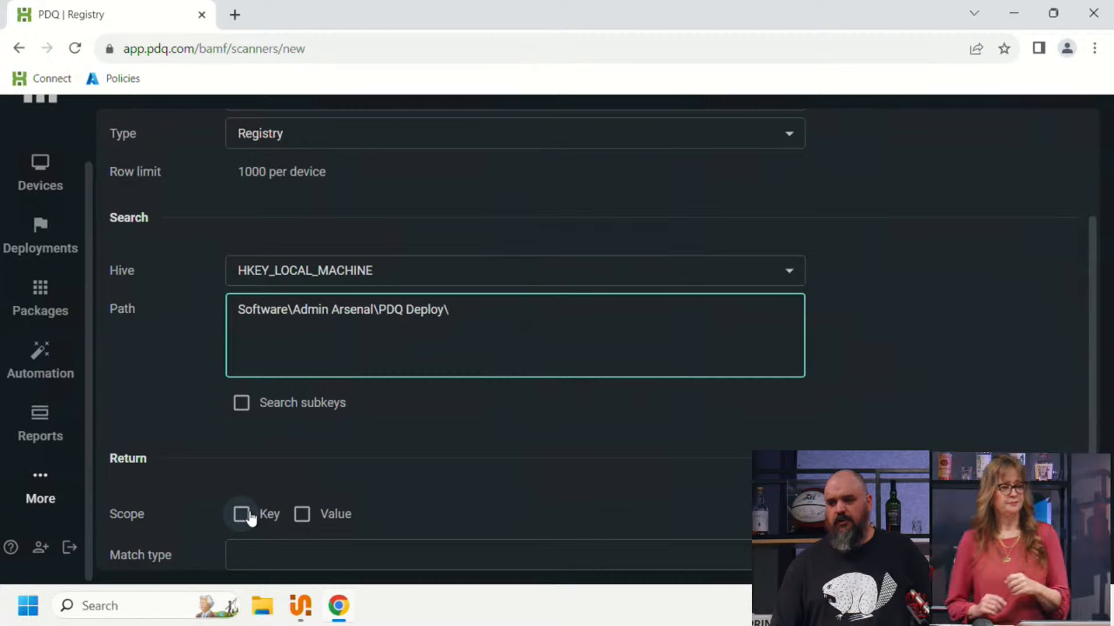
pyautogui.click(302, 514)
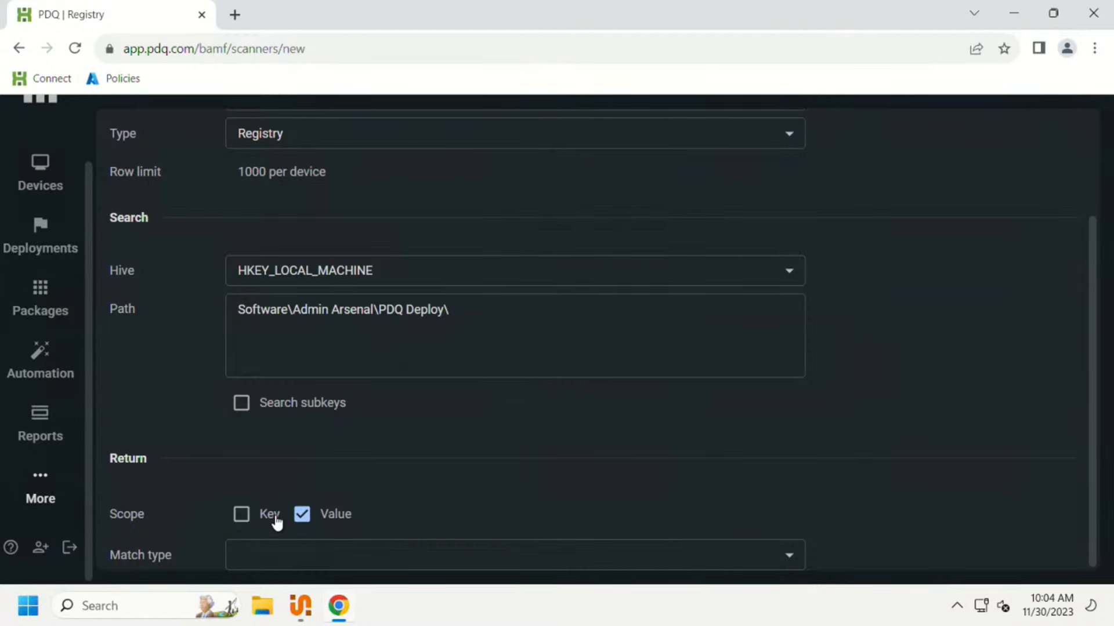
pyautogui.click(290, 566)
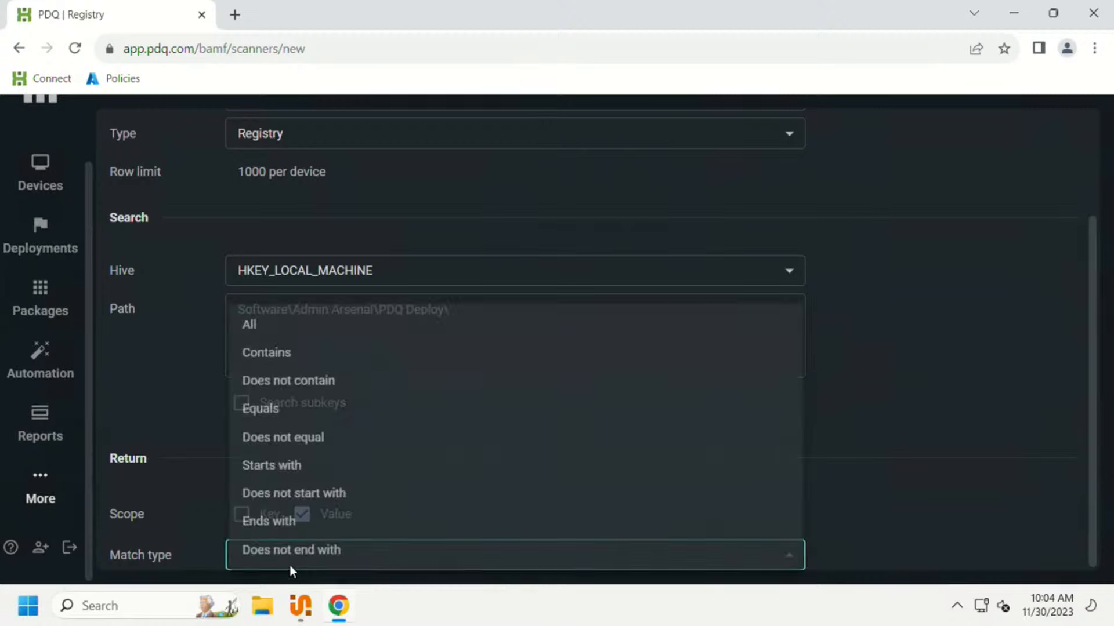
pyautogui.click(276, 361)
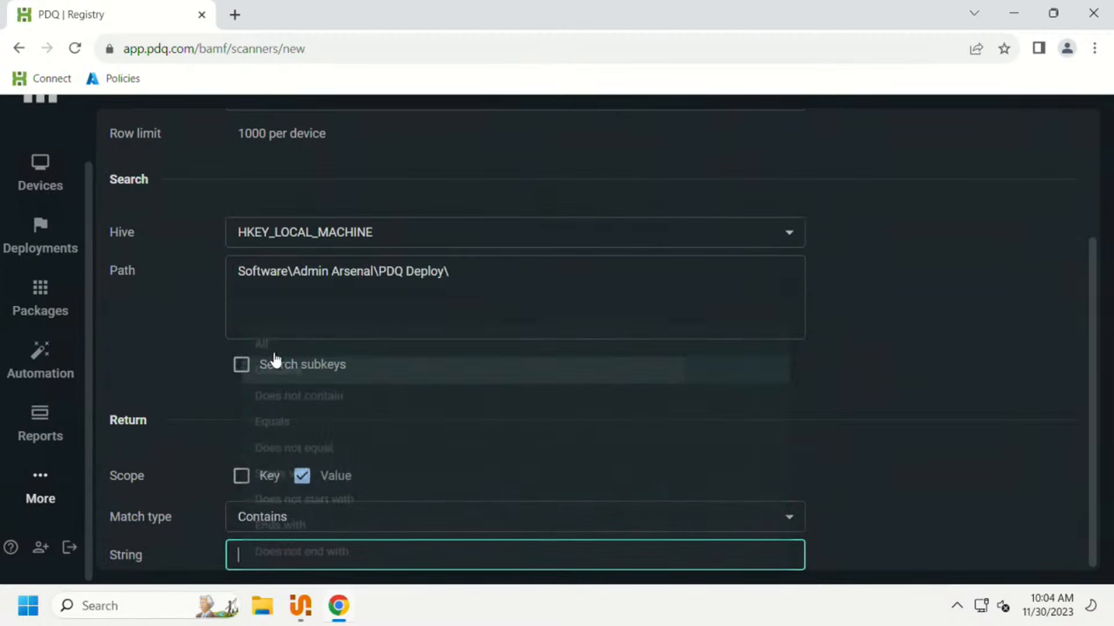
pyautogui.write('License')
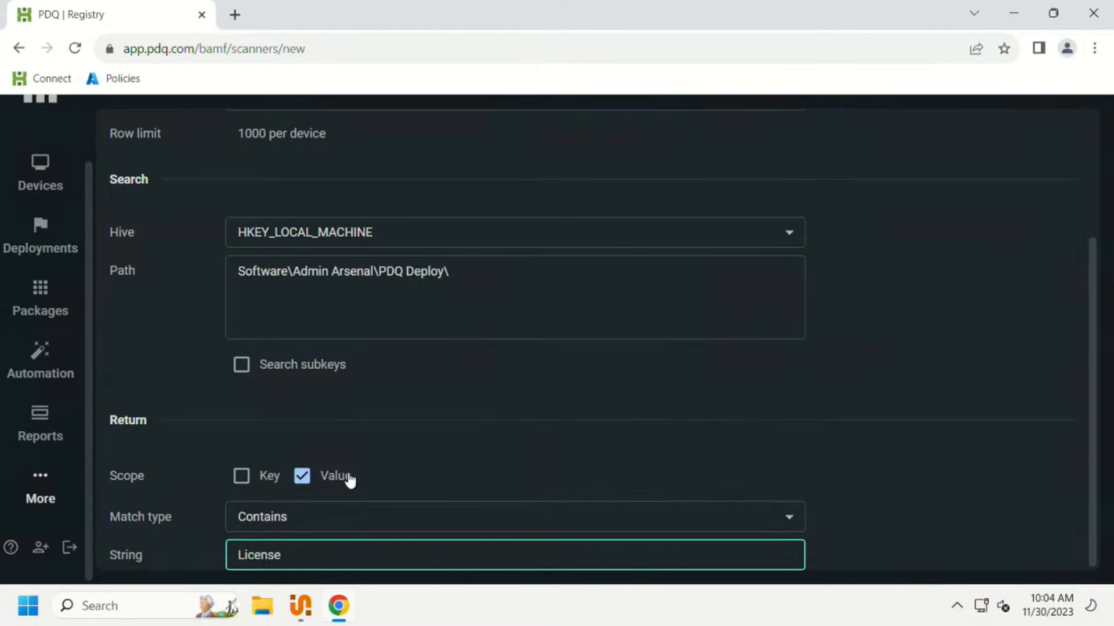
pyautogui.scroll(3, 653, 490)
pyautogui.click(1010, 146)
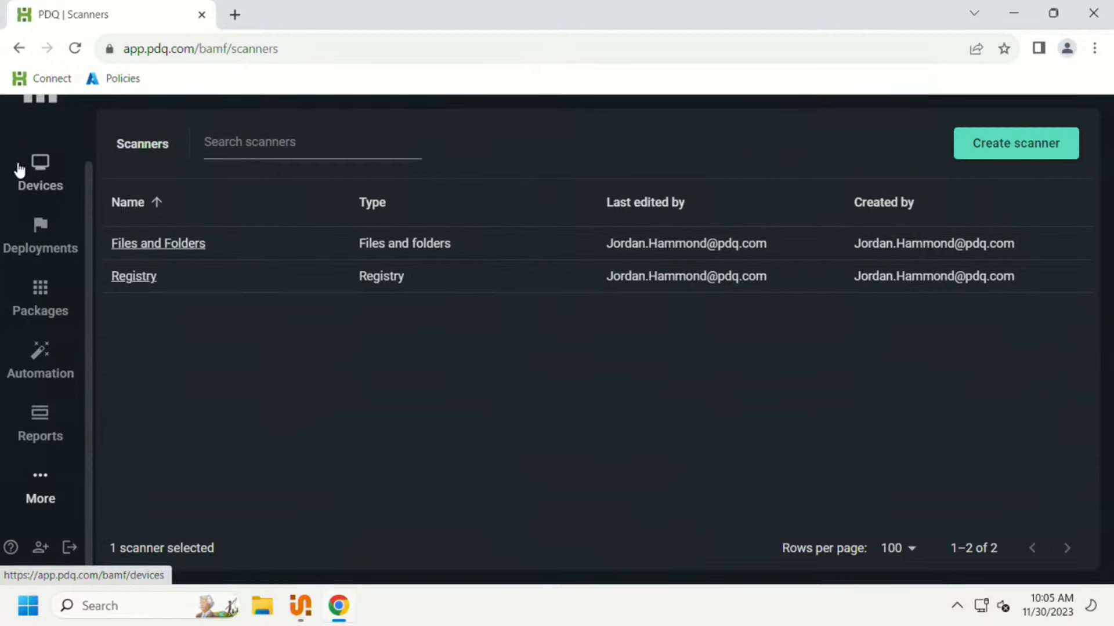
# Step: Open the TENHIGH device and examine its registry scan results
pyautogui.click(40, 187)
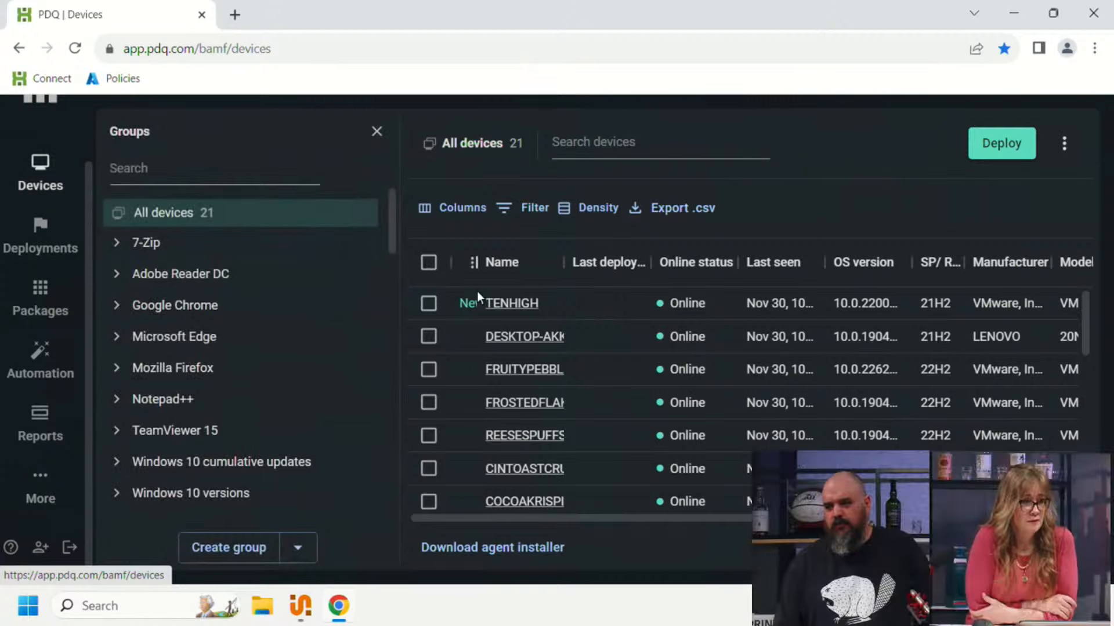
pyautogui.click(493, 302)
pyautogui.scroll(-1, 135, 473)
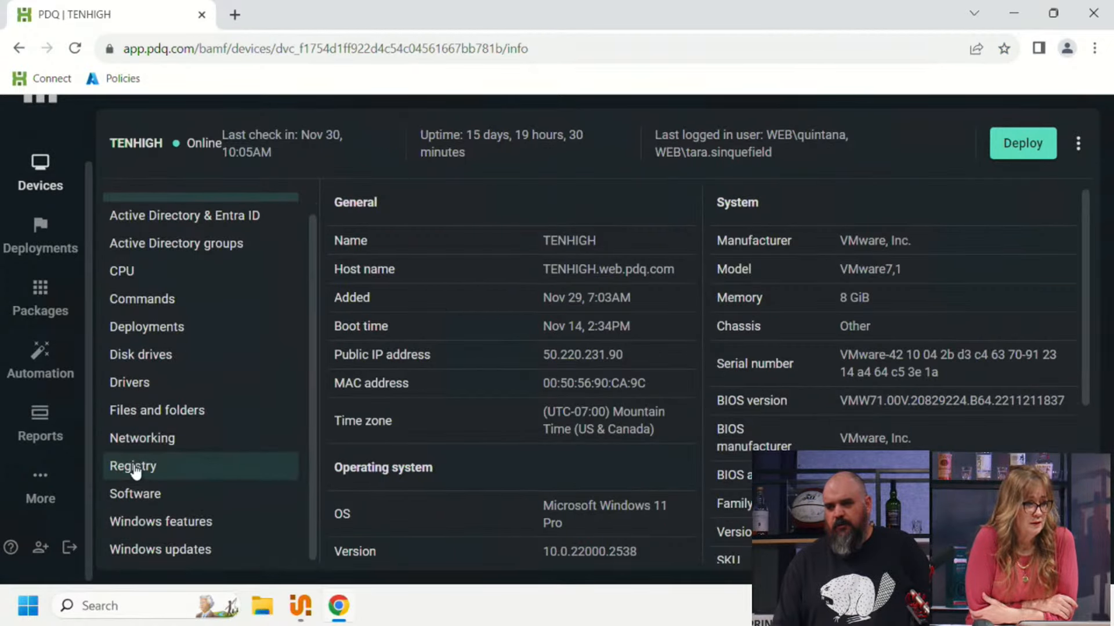
pyautogui.click(138, 473)
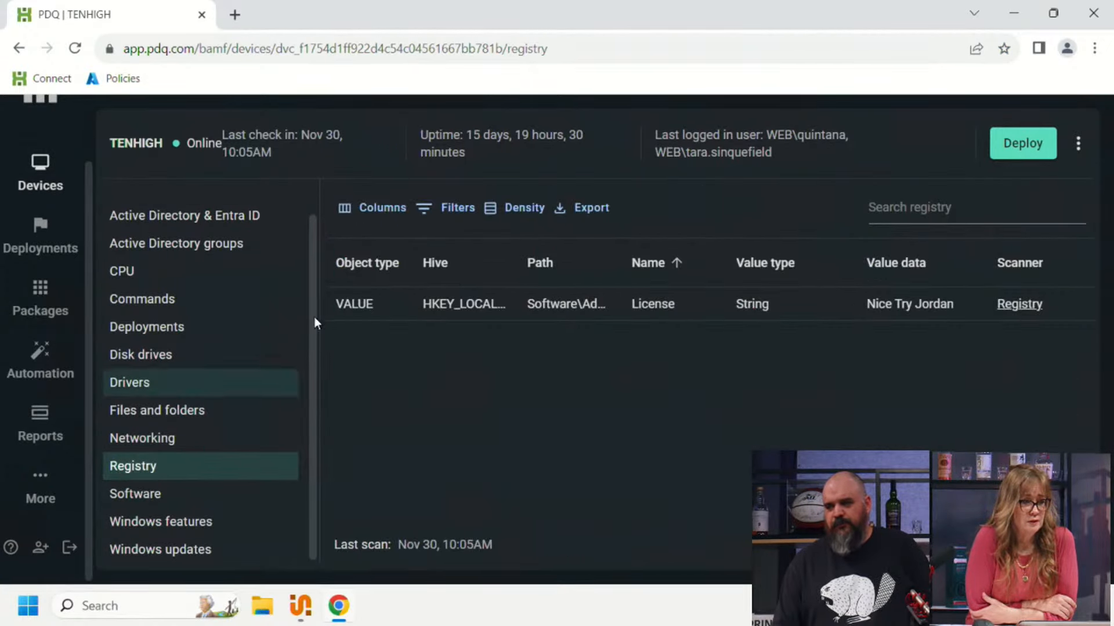
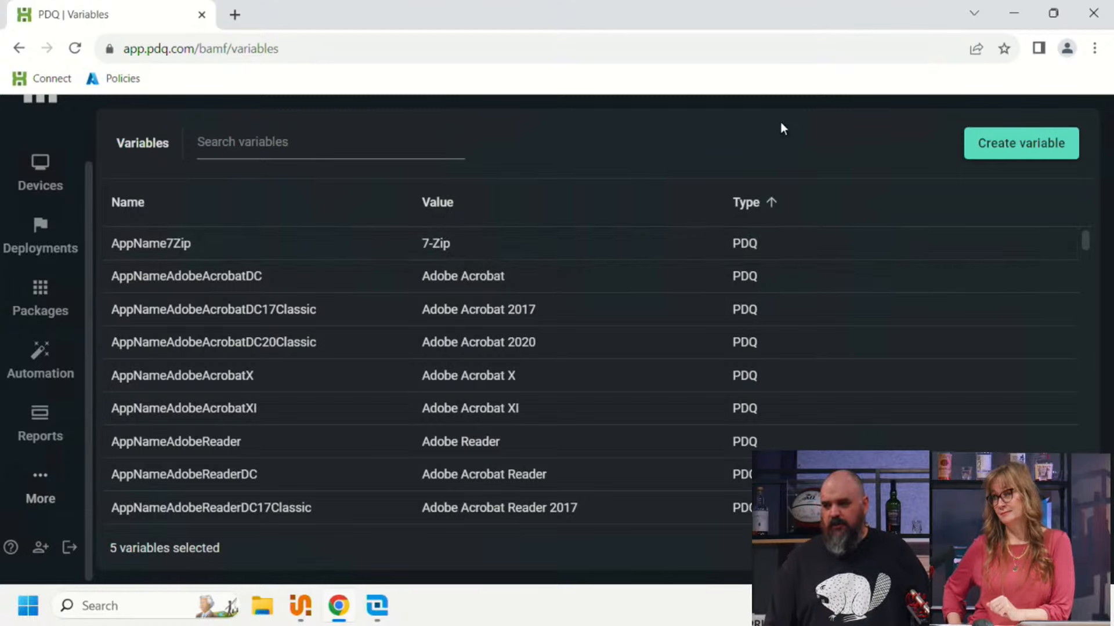
# Step: Start a new variable and check the temp folder in File Explorer for the application it should cover
pyautogui.scroll(-10, 323, 305)
pyautogui.scroll(10, 323, 305)
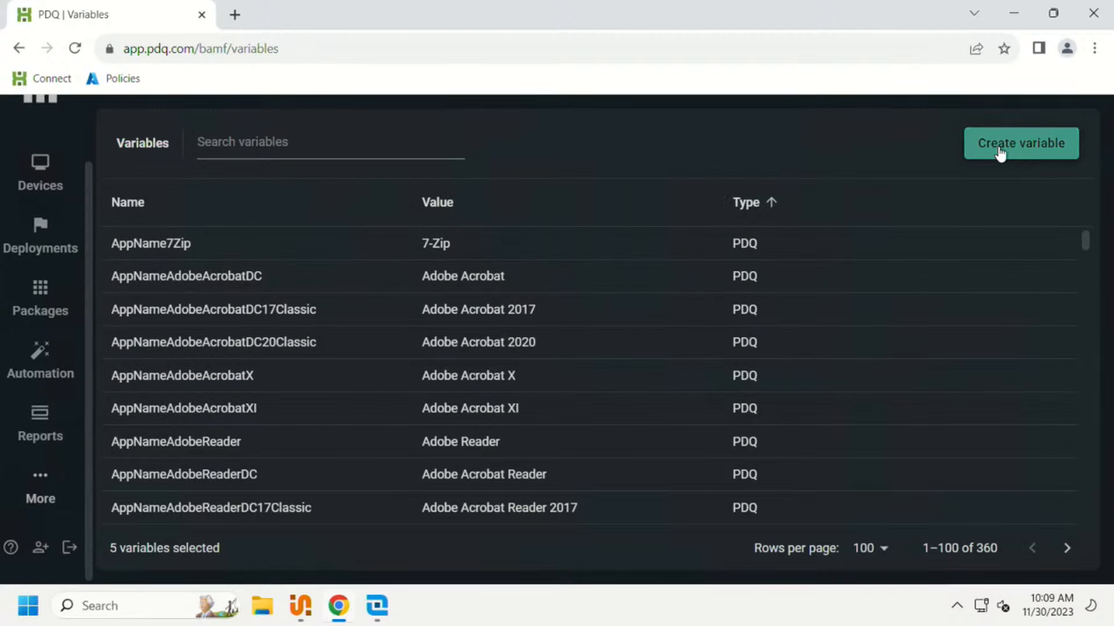
pyautogui.click(999, 154)
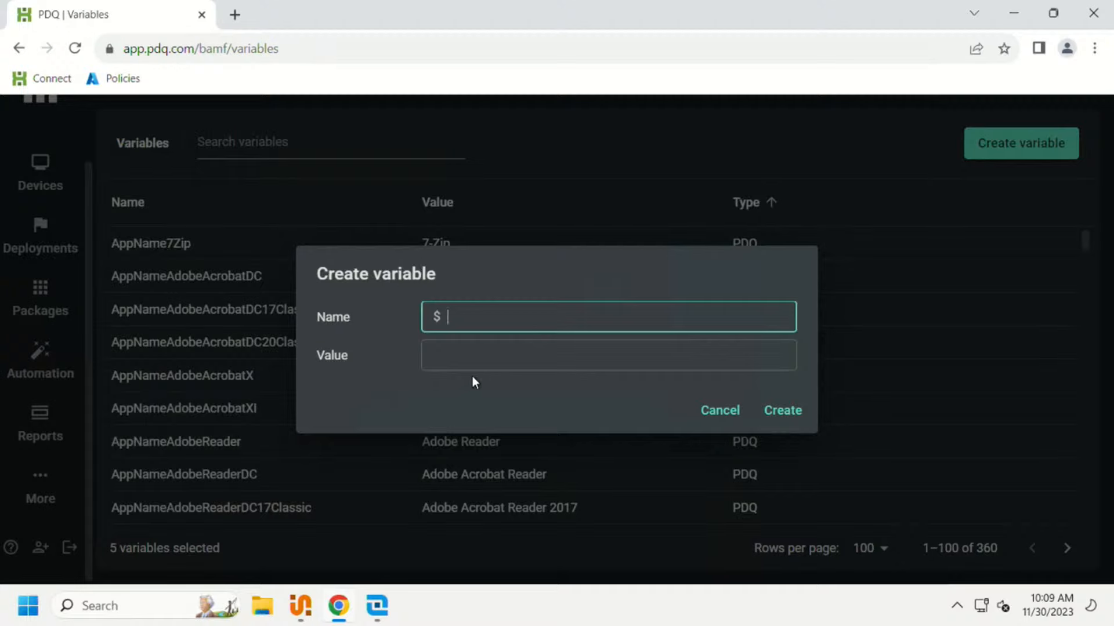
pyautogui.click(263, 606)
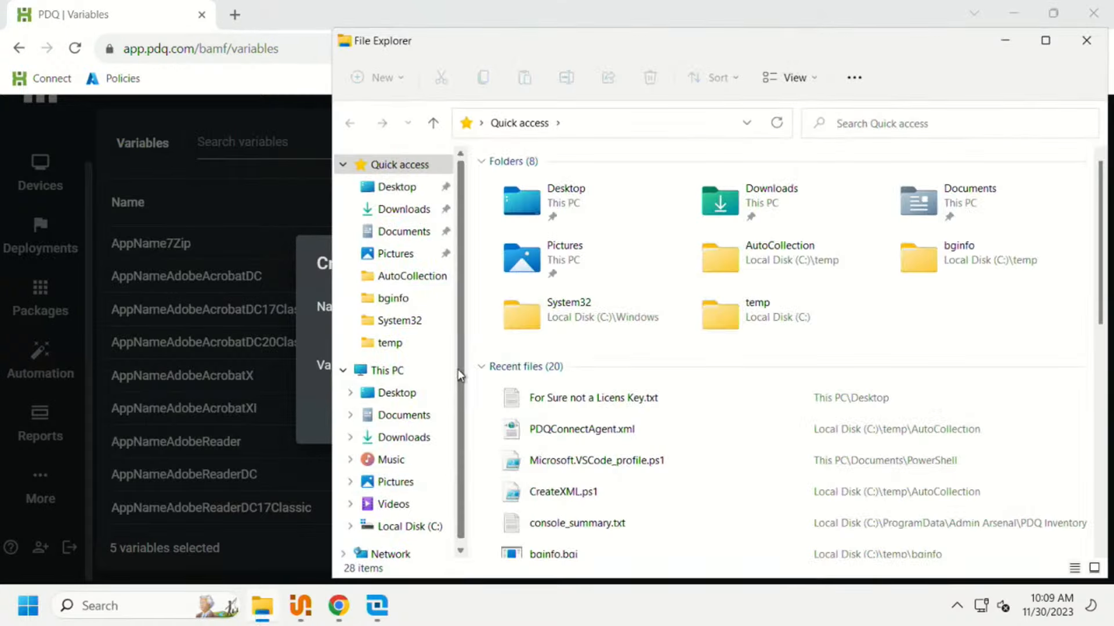
pyautogui.click(393, 341)
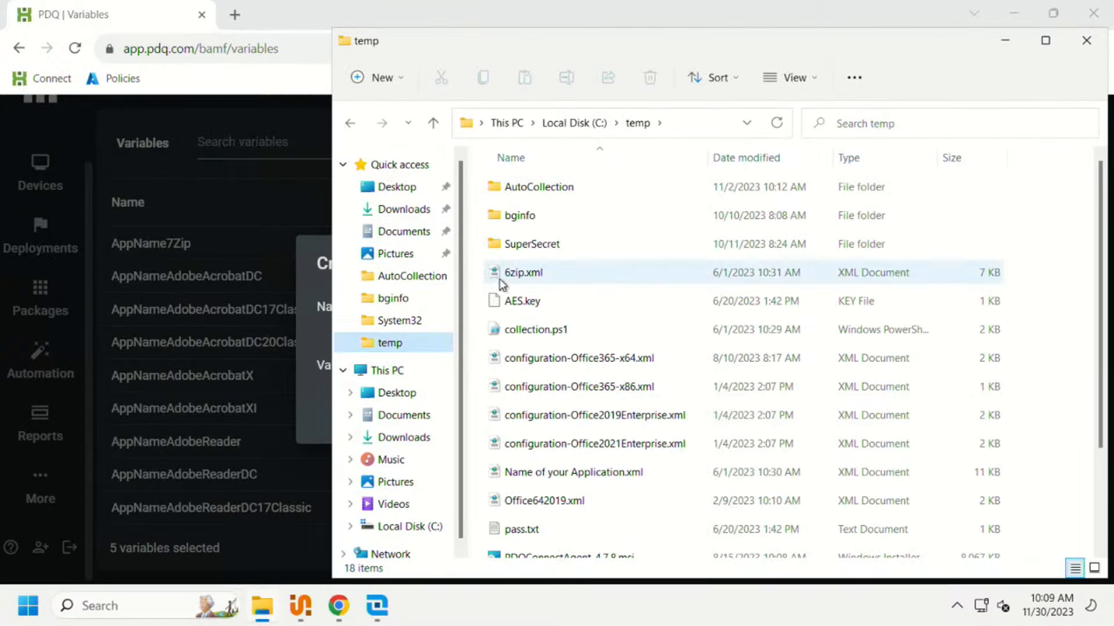
pyautogui.scroll(-2, 548, 522)
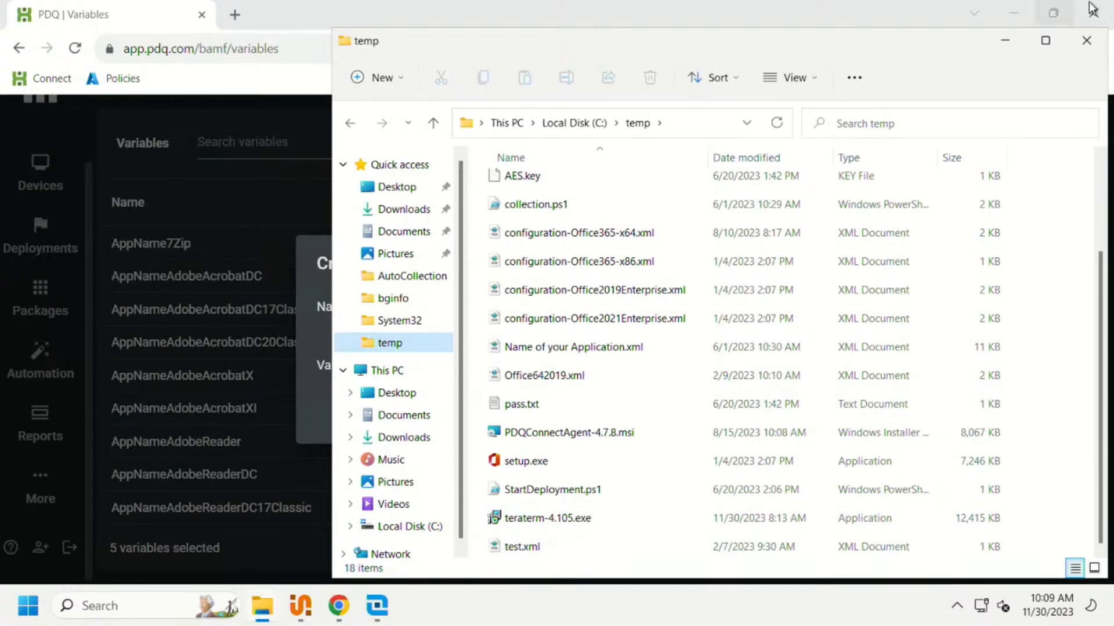
pyautogui.click(1083, 46)
# Step: Create the variable with the name appnameteraterm and the value "Tera Term"
pyautogui.click(490, 305)
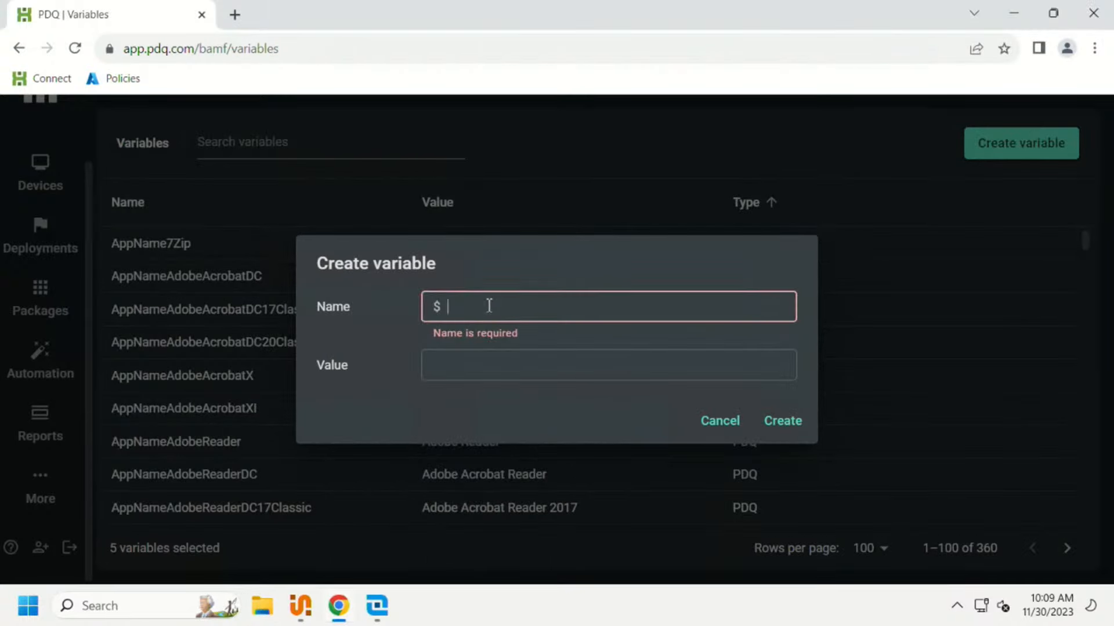
pyautogui.write('appnameteraterm')
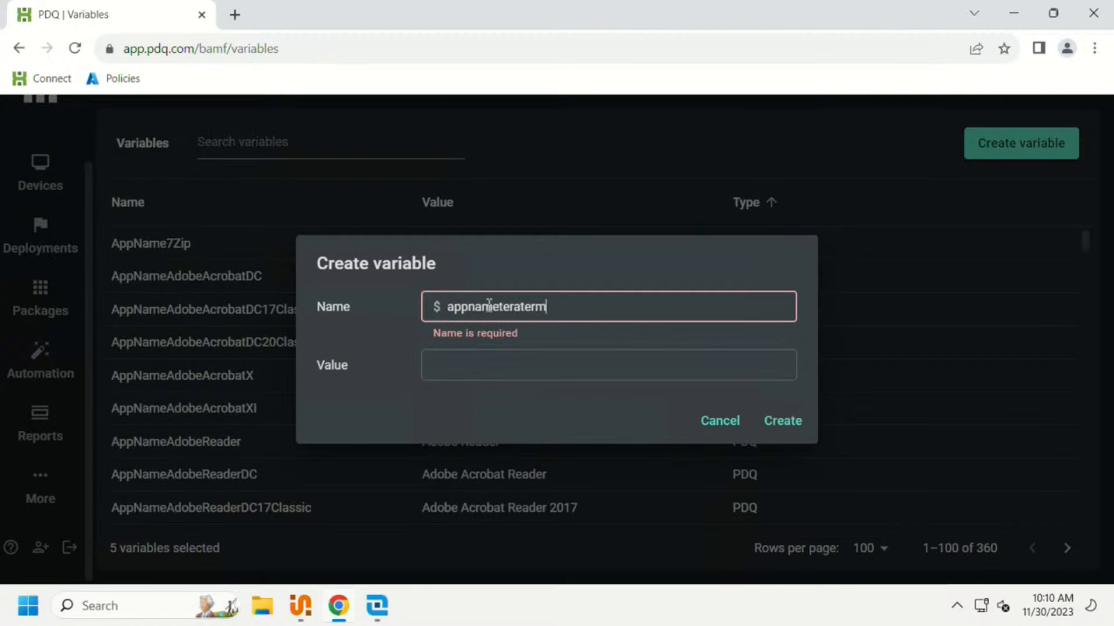
pyautogui.click(488, 366)
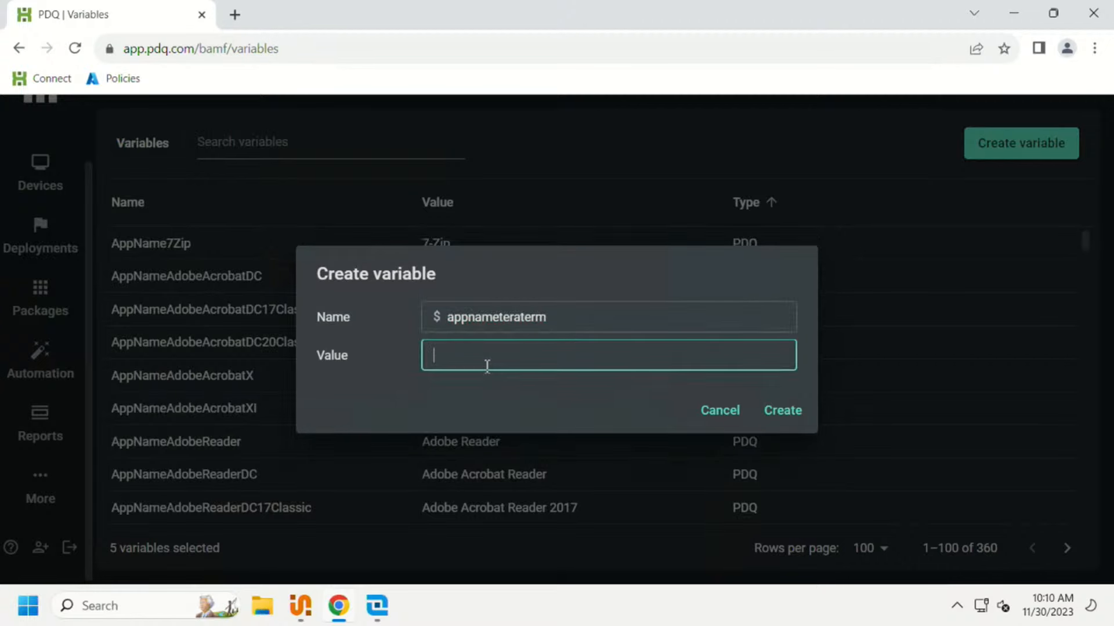
pyautogui.write('Tera Term')
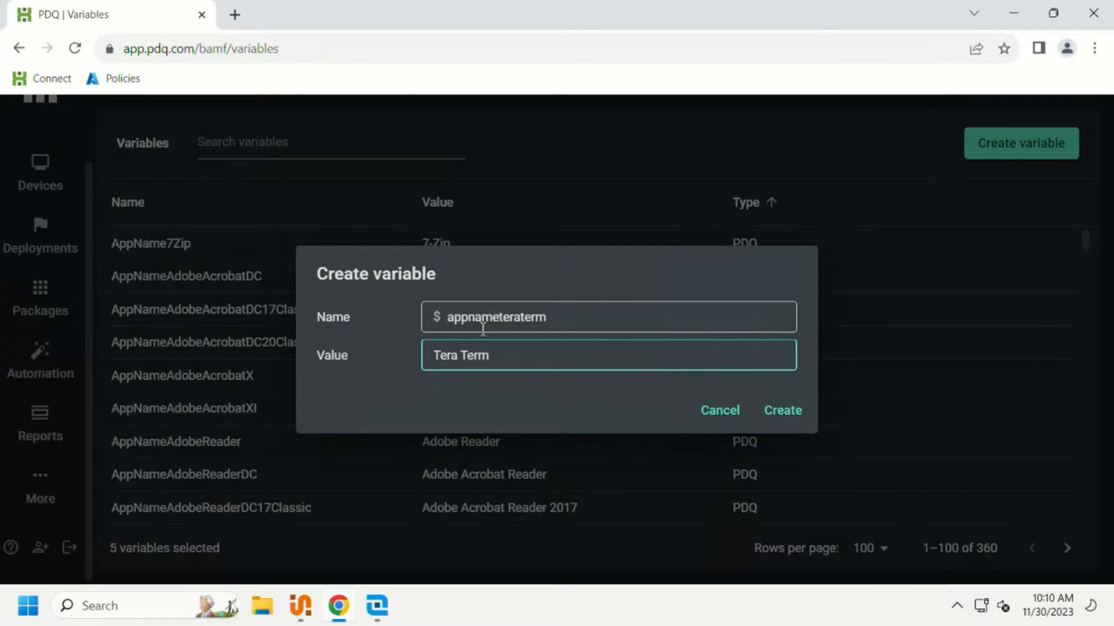
pyautogui.click(783, 412)
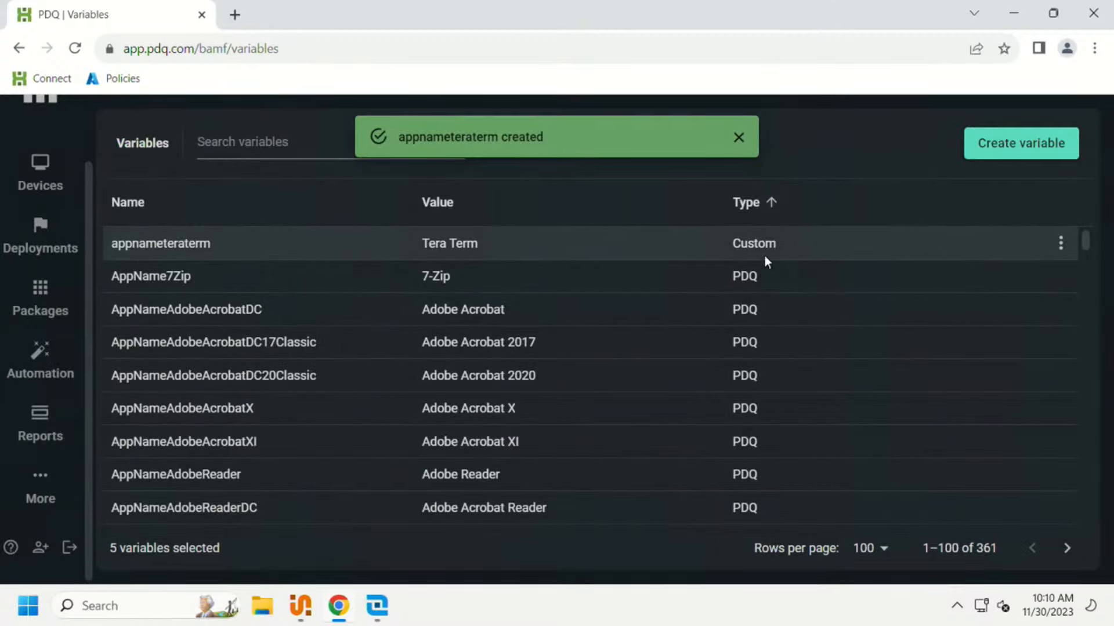
# Step: Filter the variables list by "custom" and create another variable named appverteraterm with the value 12
pyautogui.click(216, 145)
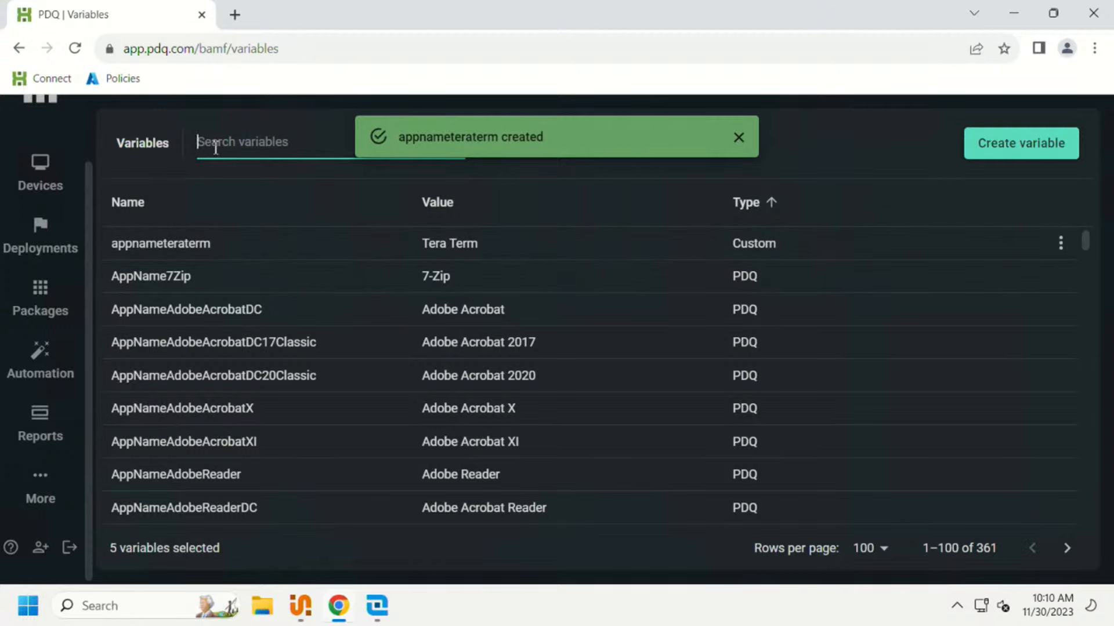
pyautogui.write('custom')
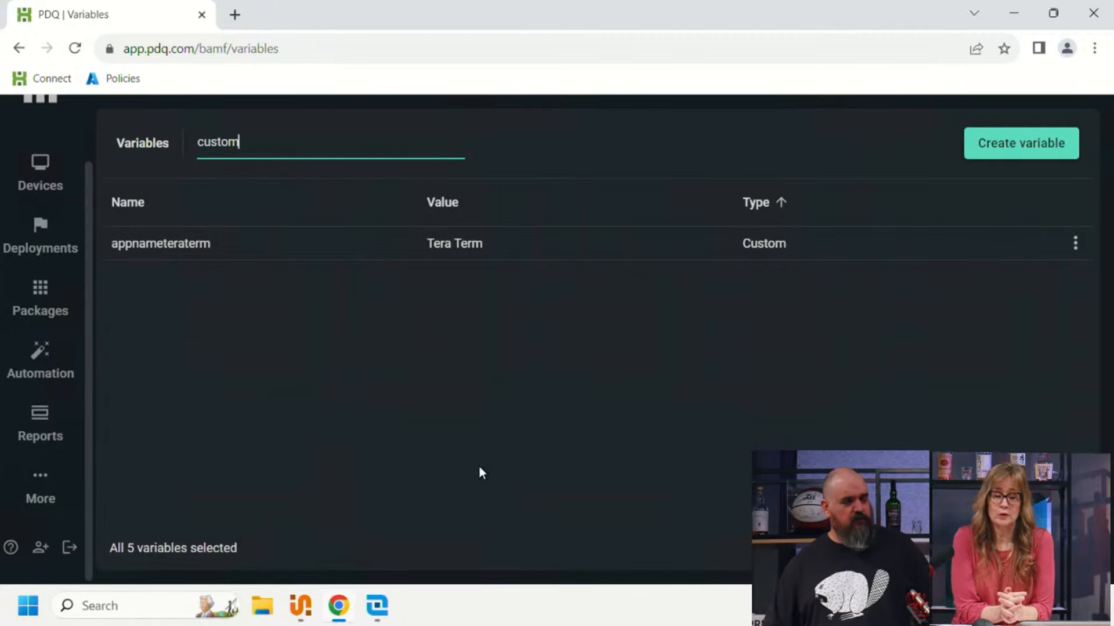
pyautogui.click(986, 144)
pyautogui.write('appver')
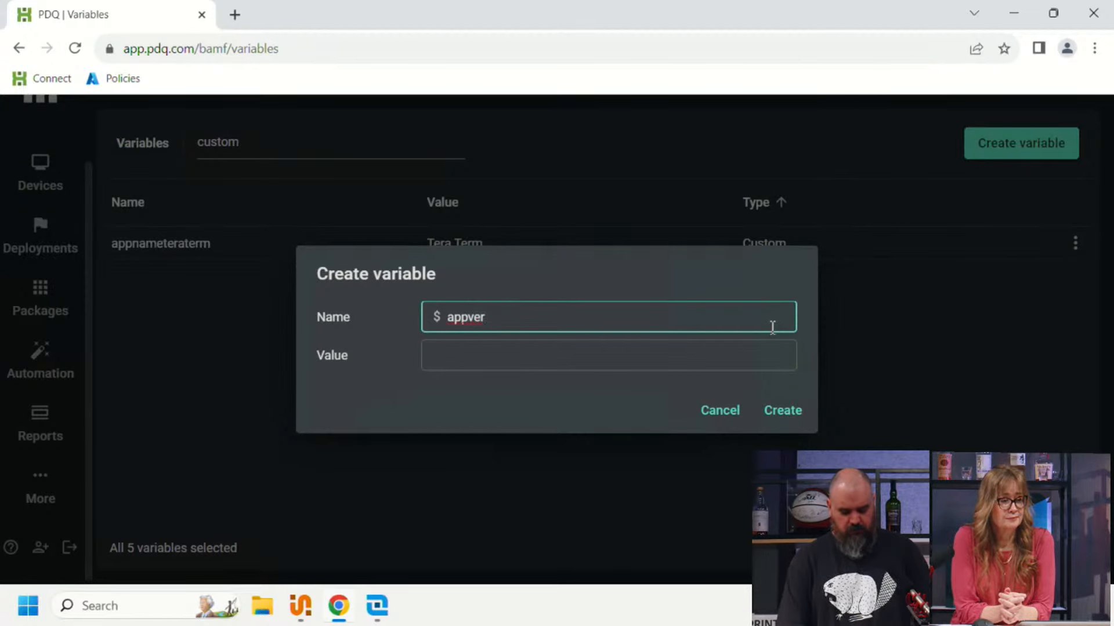
pyautogui.write('tera')
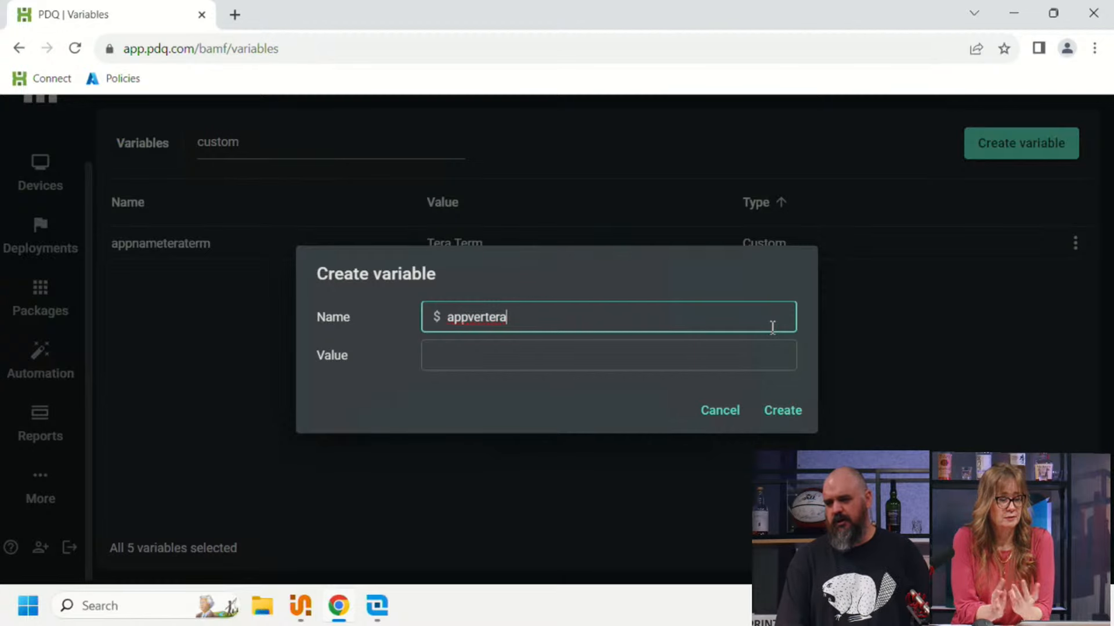
pyautogui.write('term')
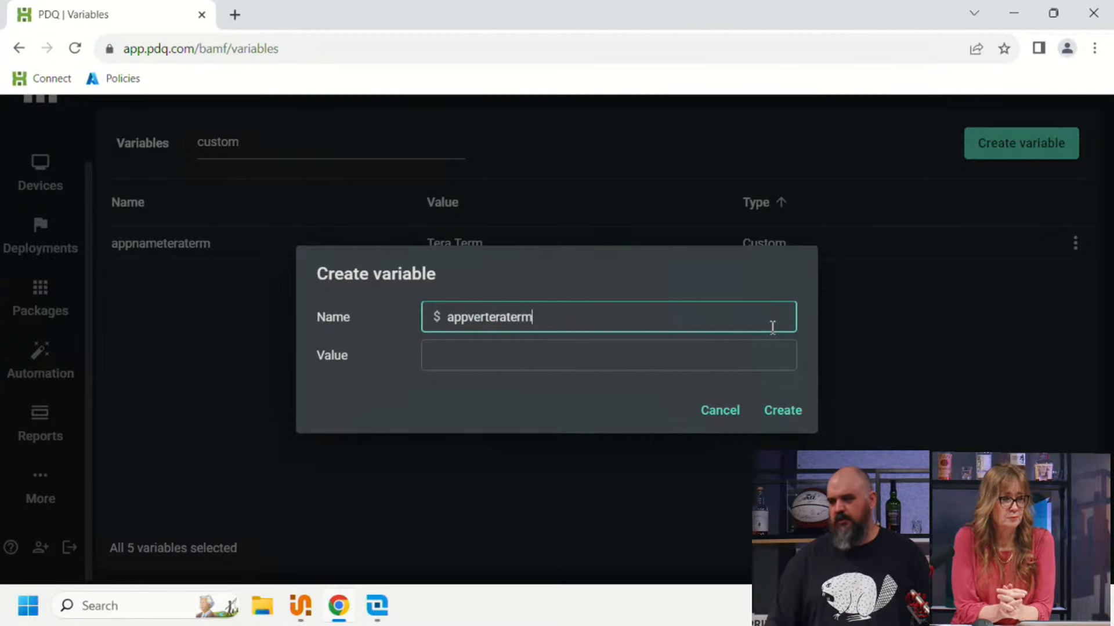
pyautogui.click(566, 345)
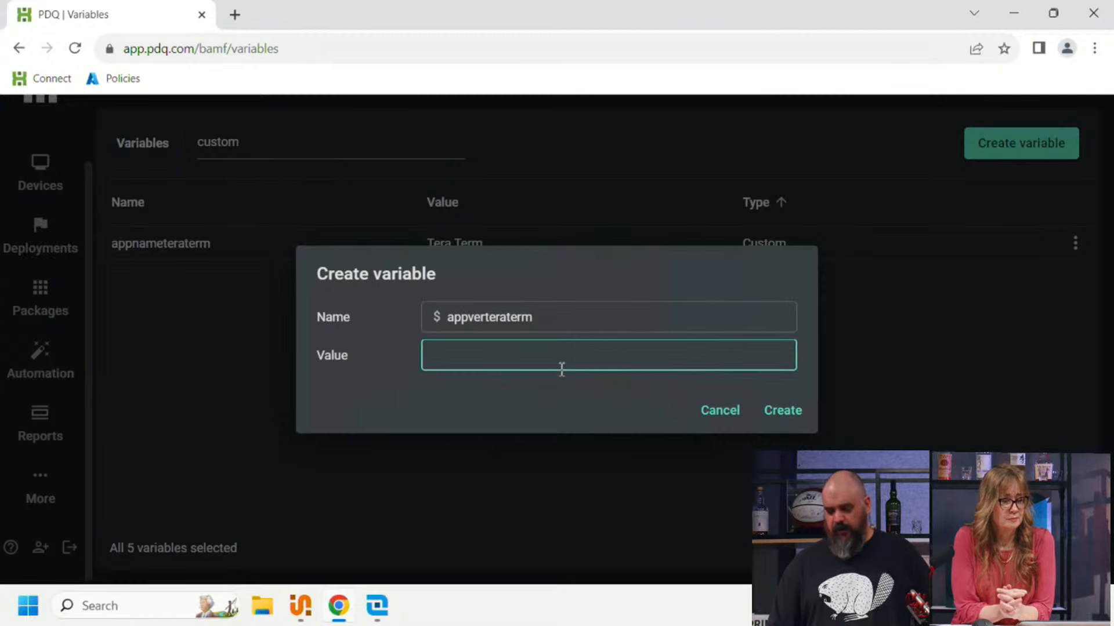
pyautogui.write('12')
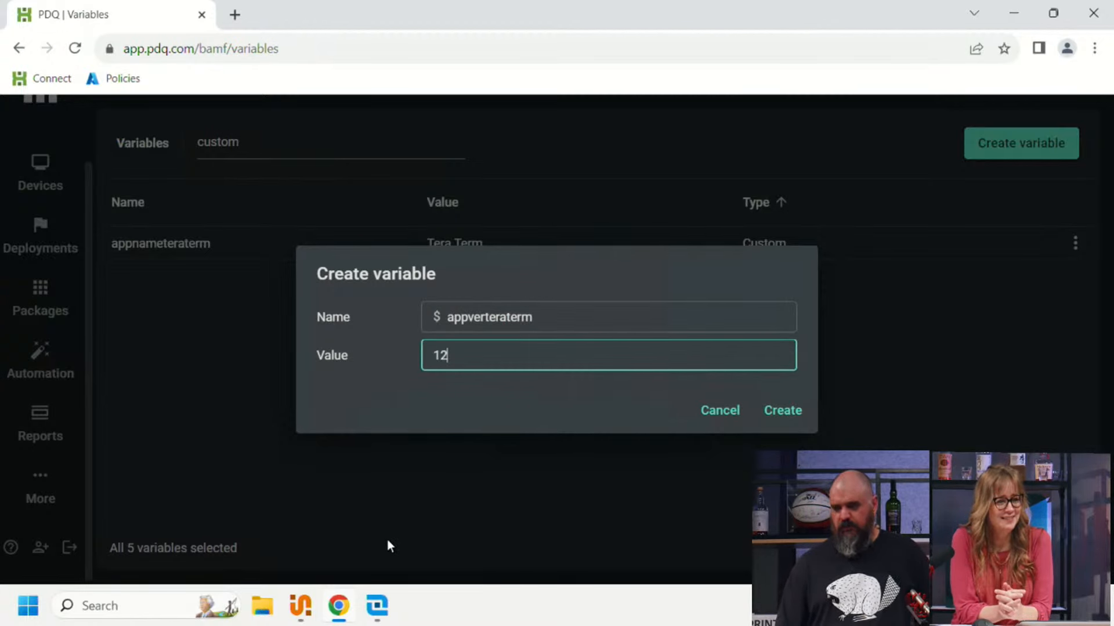
pyautogui.click(807, 415)
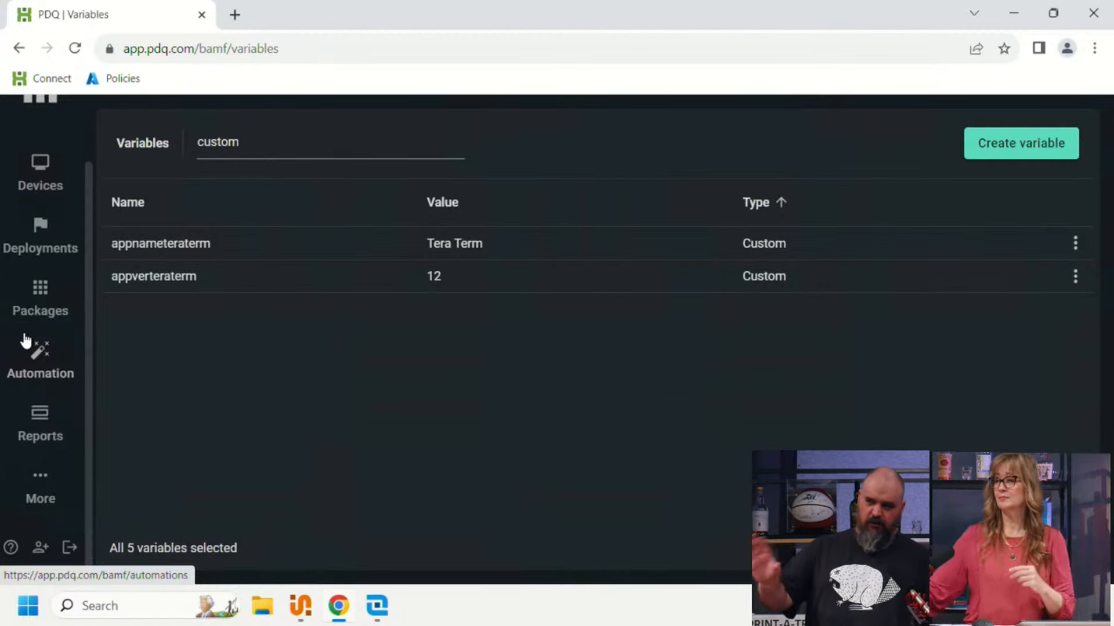
pyautogui.click(458, 276)
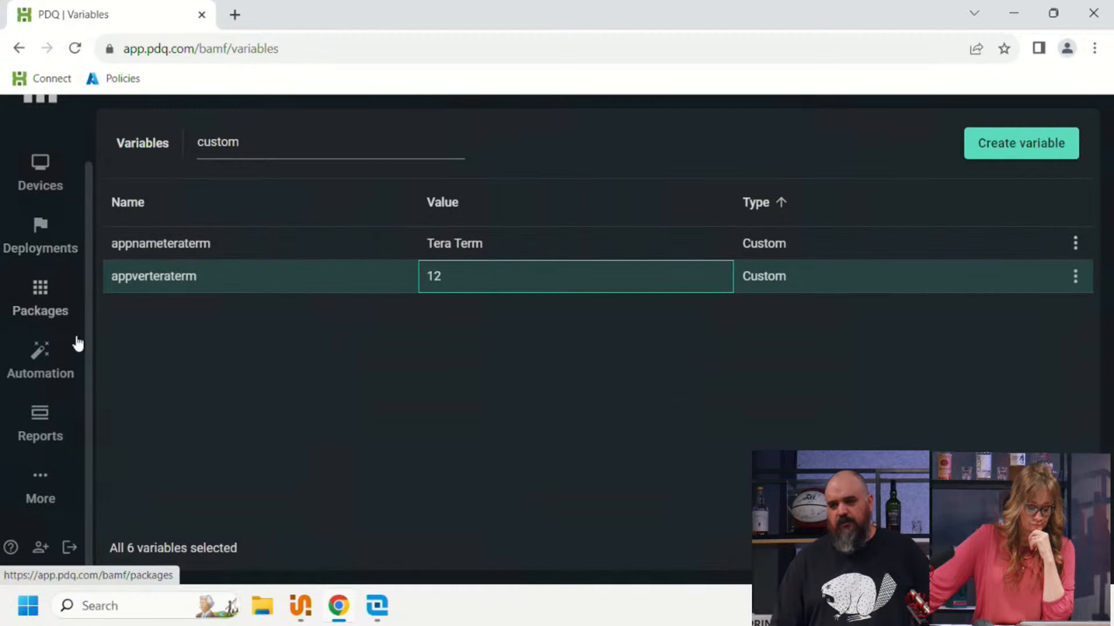
# Step: Start a device filter where the software name contains the variable $(appnameteraterm)
pyautogui.click(63, 174)
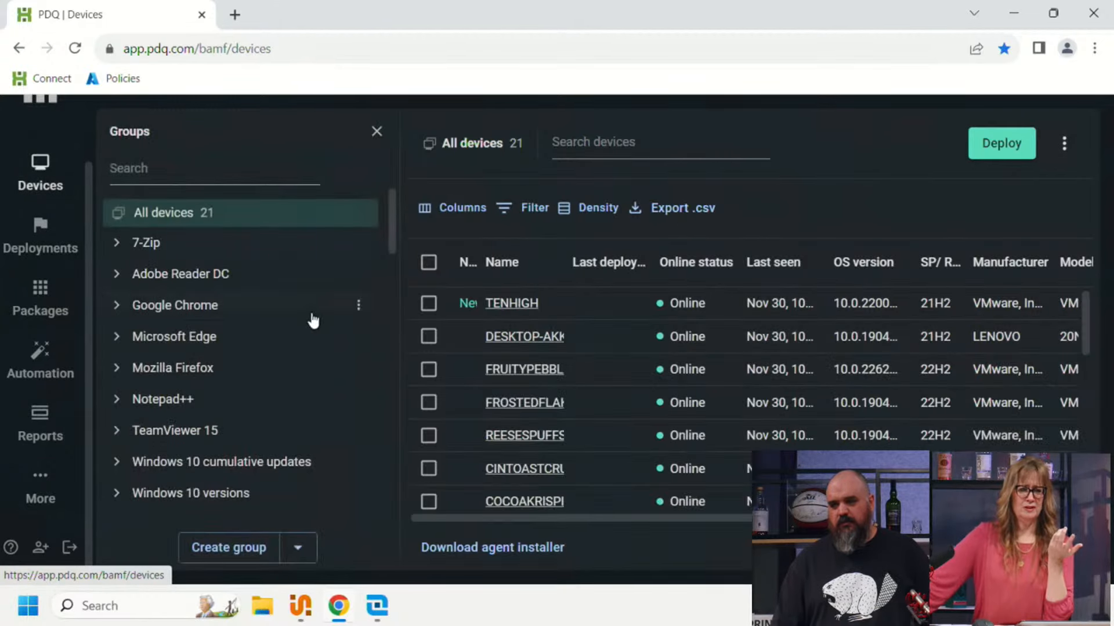
pyautogui.click(515, 214)
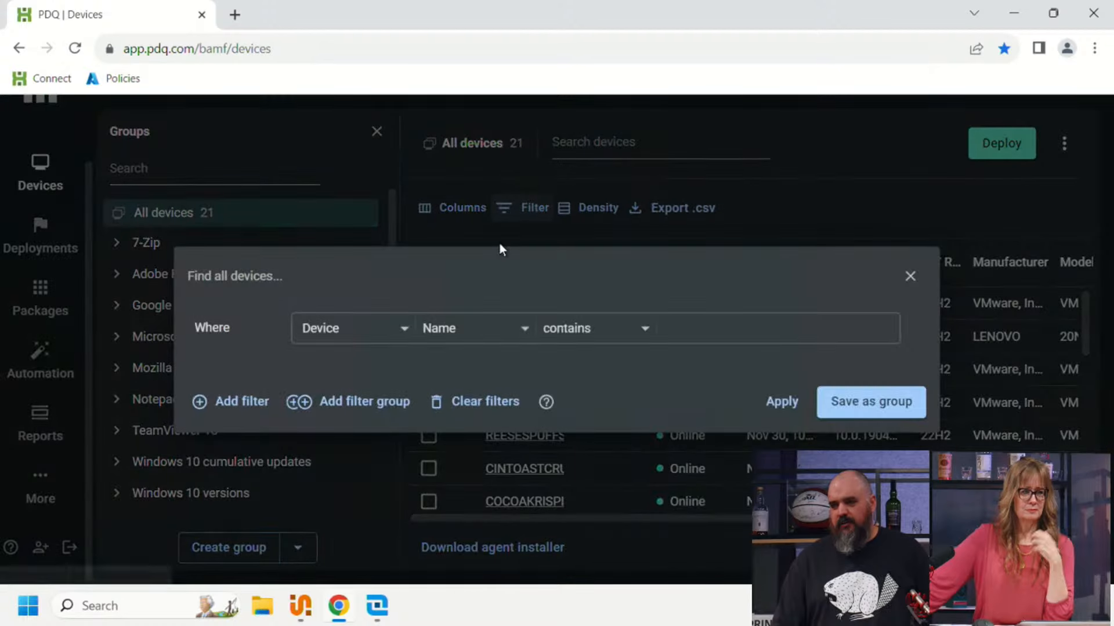
pyautogui.click(345, 333)
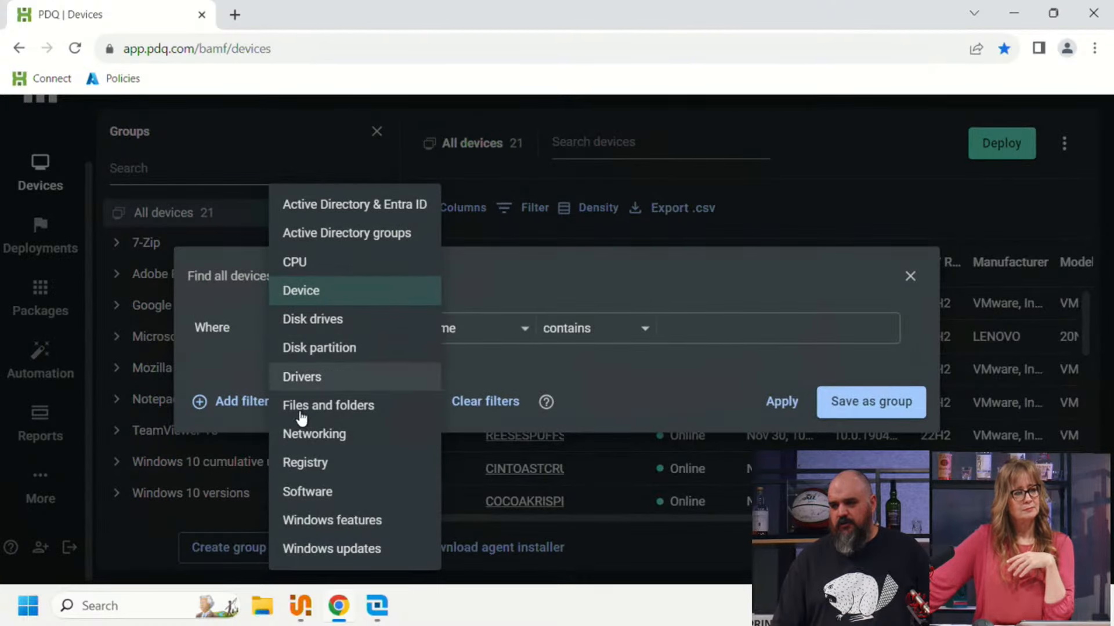
pyautogui.click(307, 492)
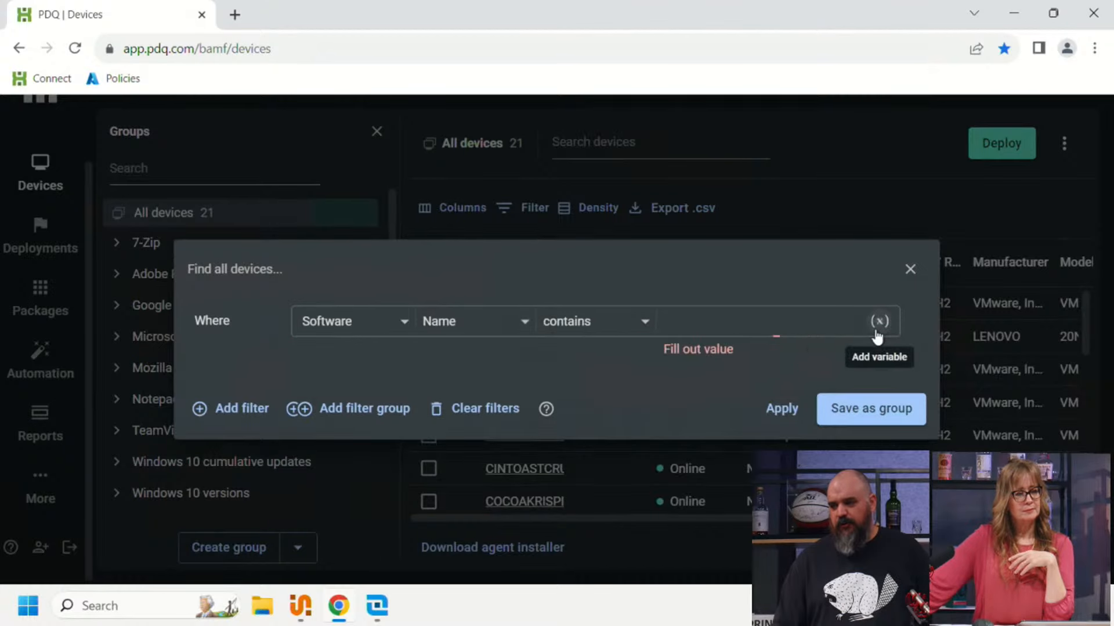
pyautogui.click(877, 330)
pyautogui.write('tera')
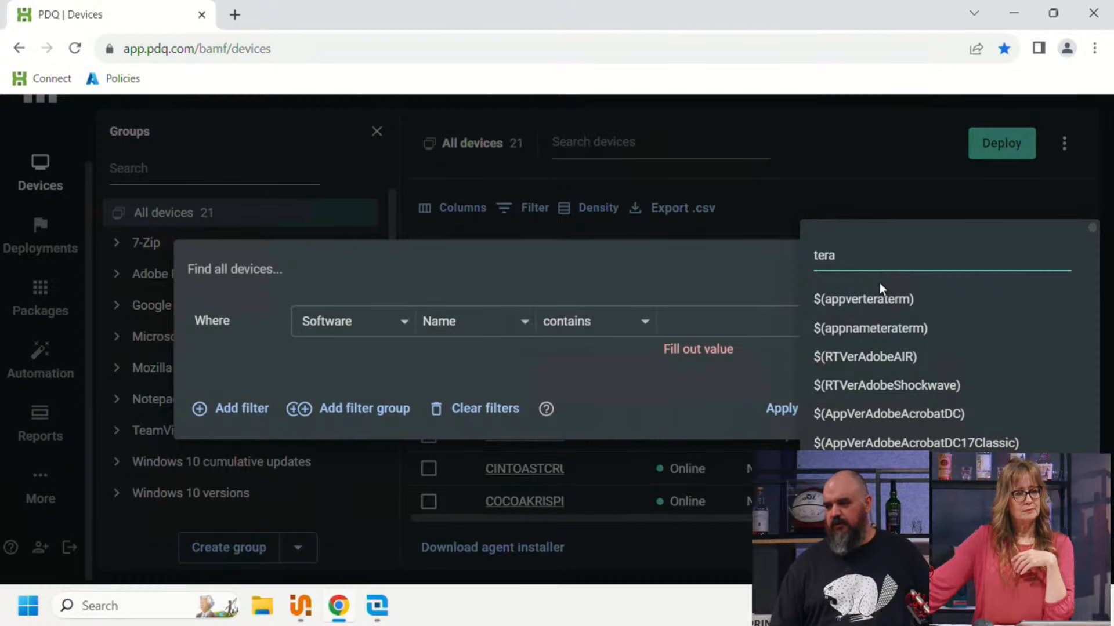
pyautogui.click(883, 332)
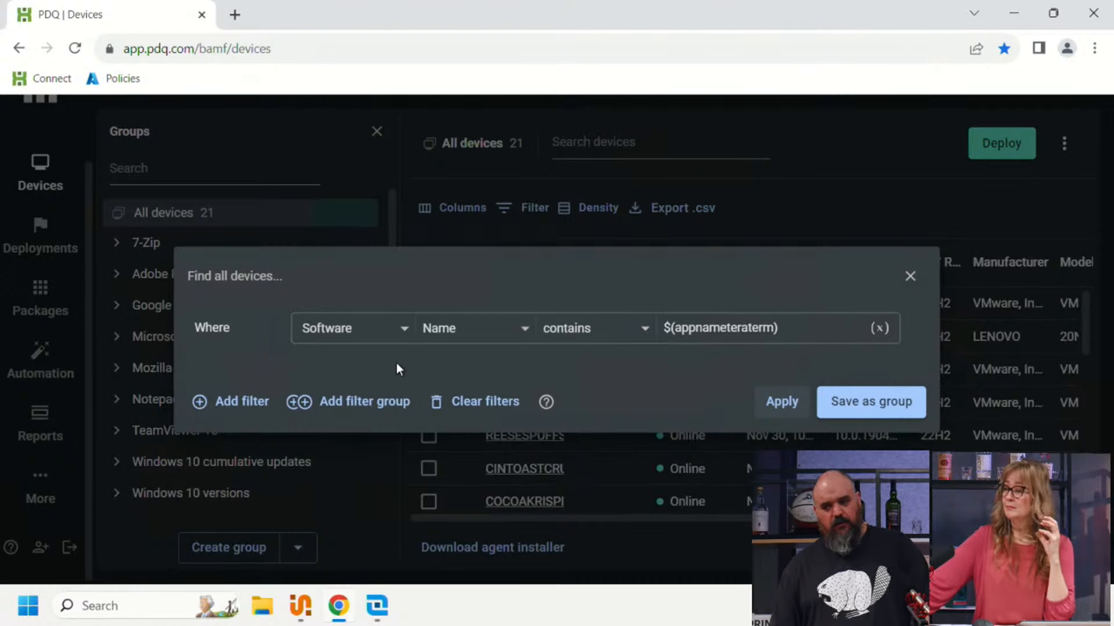
# Step: Add an AND filter where the software version is less than or equals 12
pyautogui.click(259, 404)
pyautogui.click(393, 354)
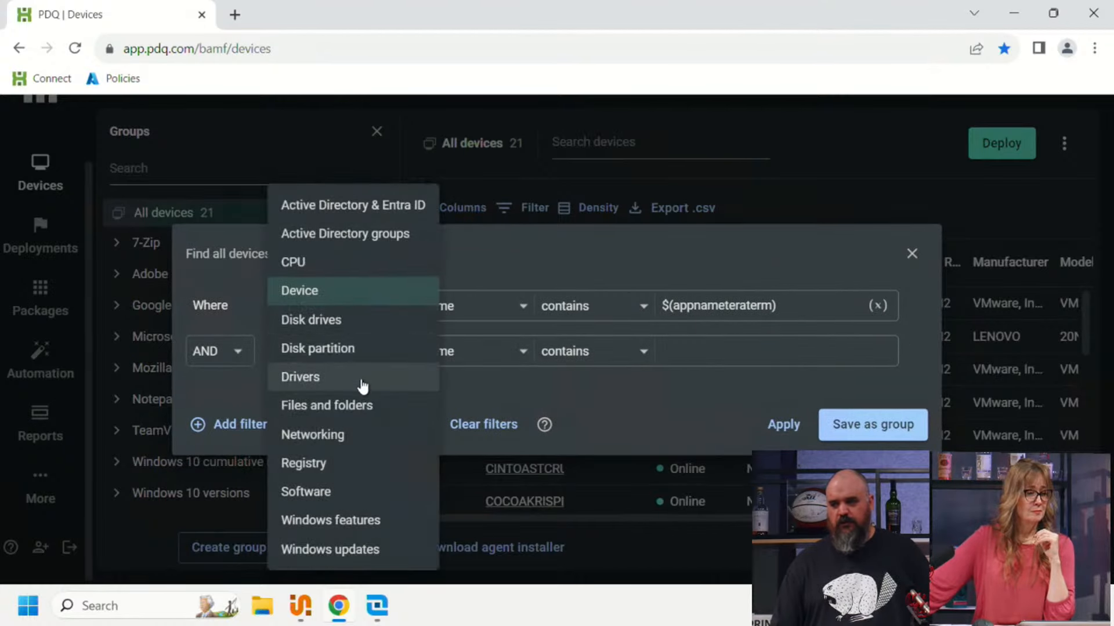
pyautogui.click(308, 491)
pyautogui.click(453, 357)
pyautogui.click(457, 416)
pyautogui.click(615, 353)
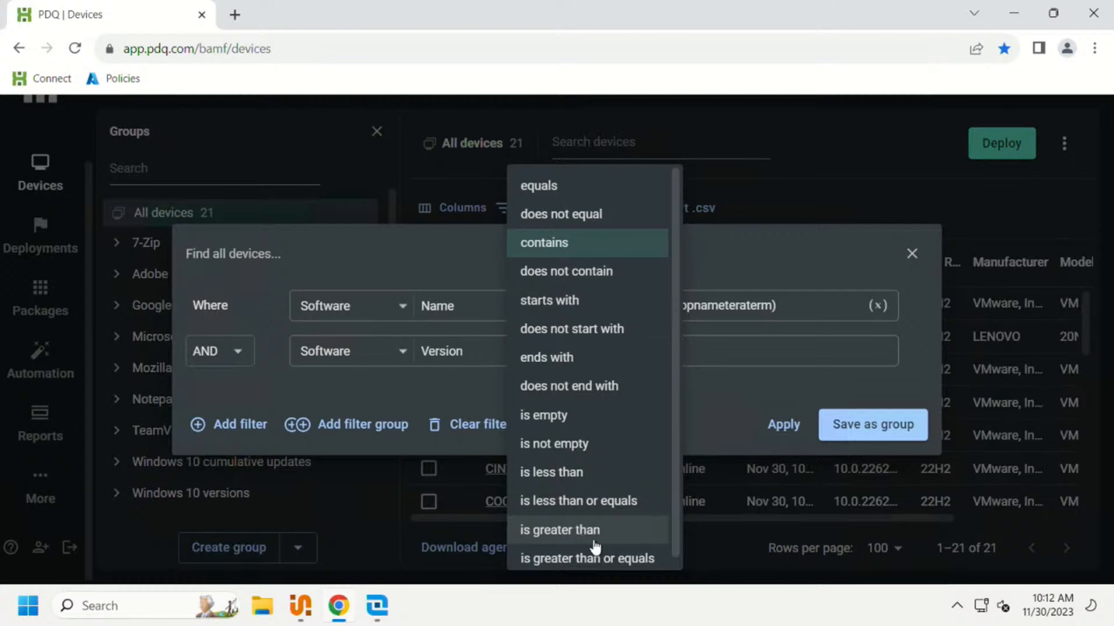
pyautogui.click(568, 500)
pyautogui.click(692, 349)
pyautogui.write('12')
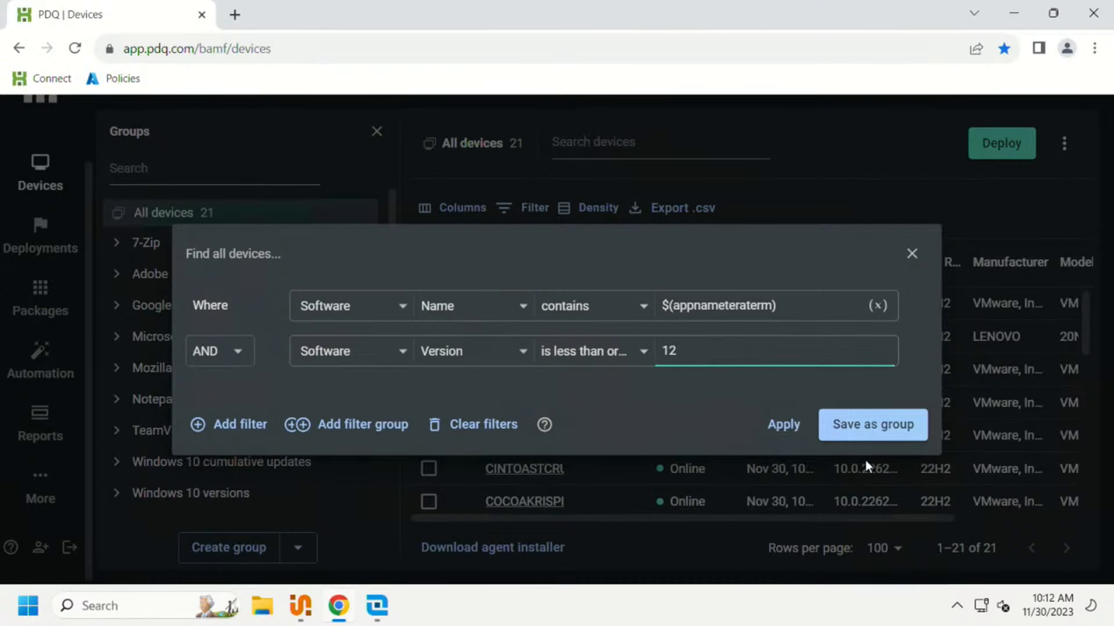
# Step: Save the device filters as a group named "Tera is Fired" and find it in the groups list
pyautogui.click(863, 432)
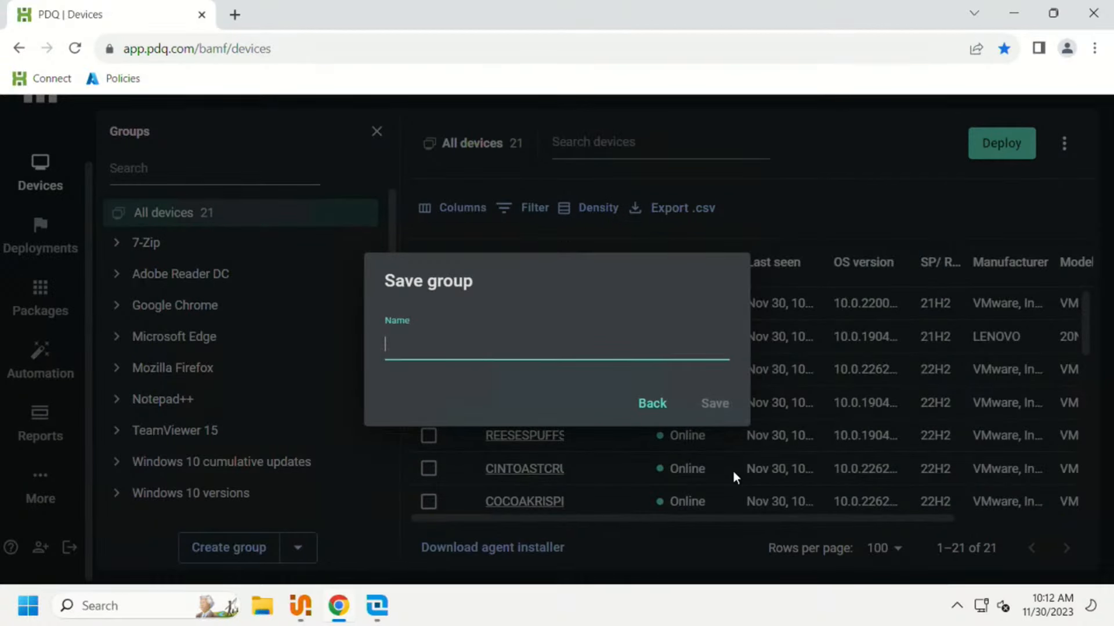
pyautogui.write('ra is Fired')
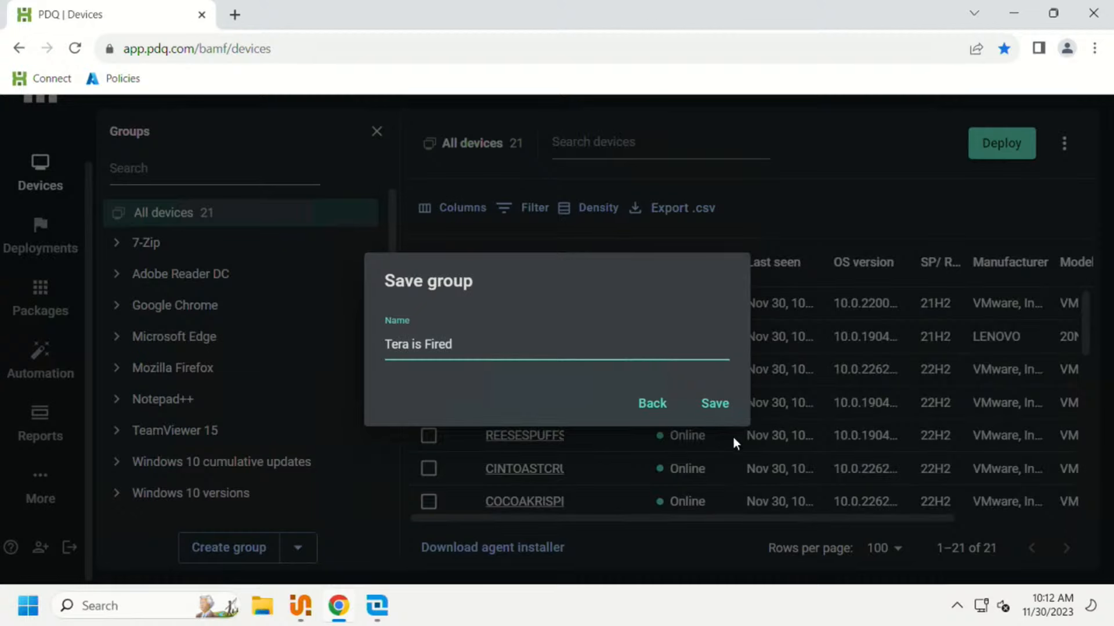
pyautogui.click(713, 402)
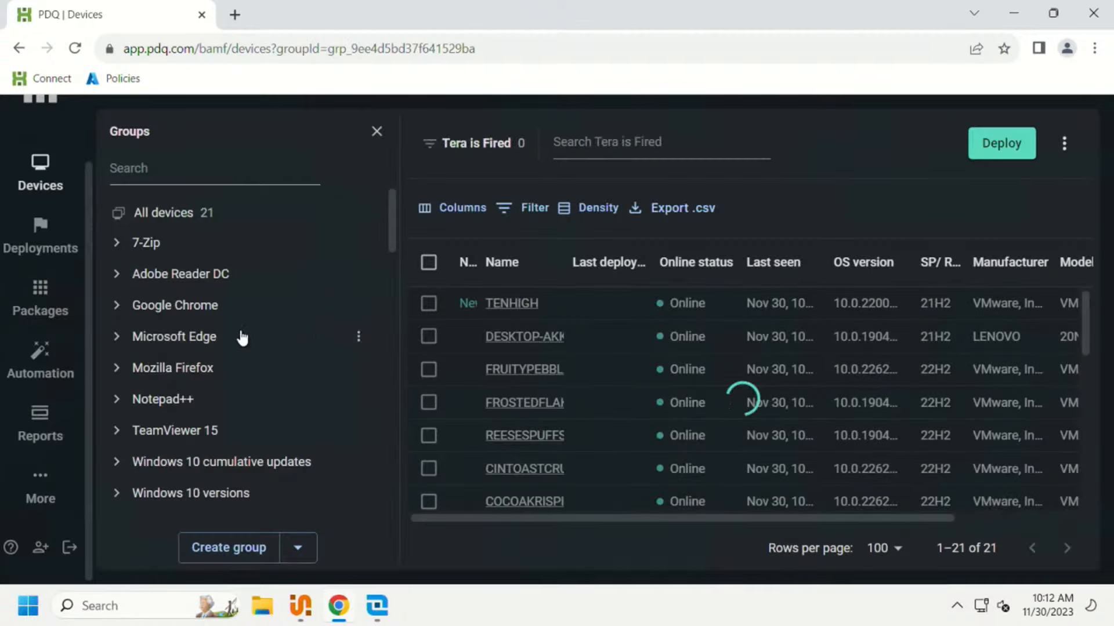
pyautogui.scroll(-2, 235, 371)
pyautogui.scroll(-10, 244, 383)
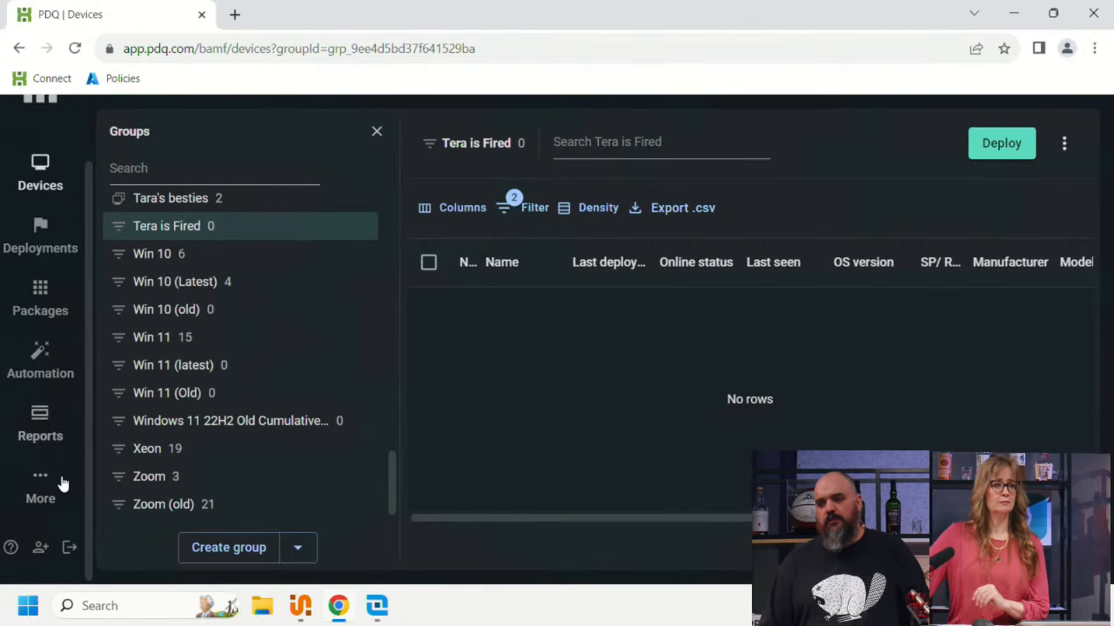
# Step: Open the list of reports
pyautogui.click(41, 423)
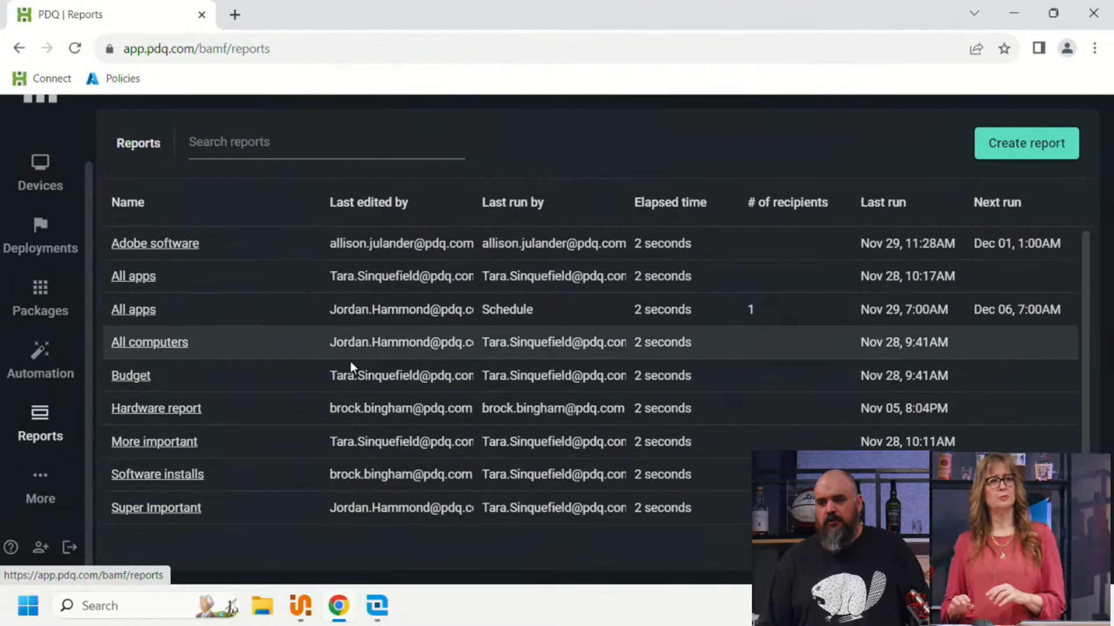
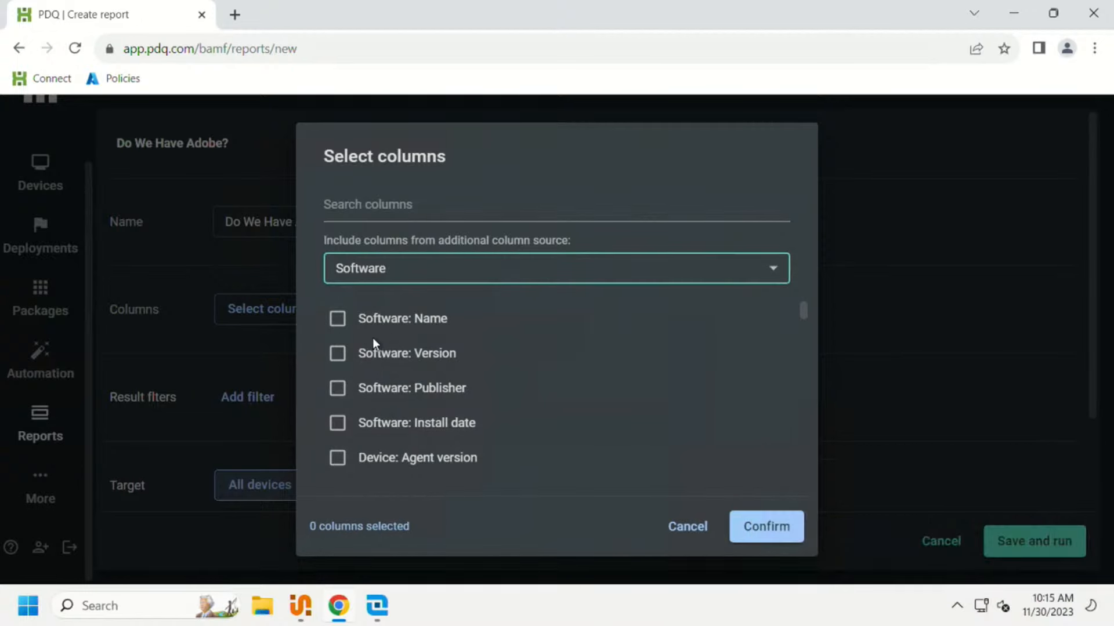
# Step: Select the Software Name, Software Version and Software Install date columns for the Adobe report
pyautogui.click(337, 319)
pyautogui.click(337, 353)
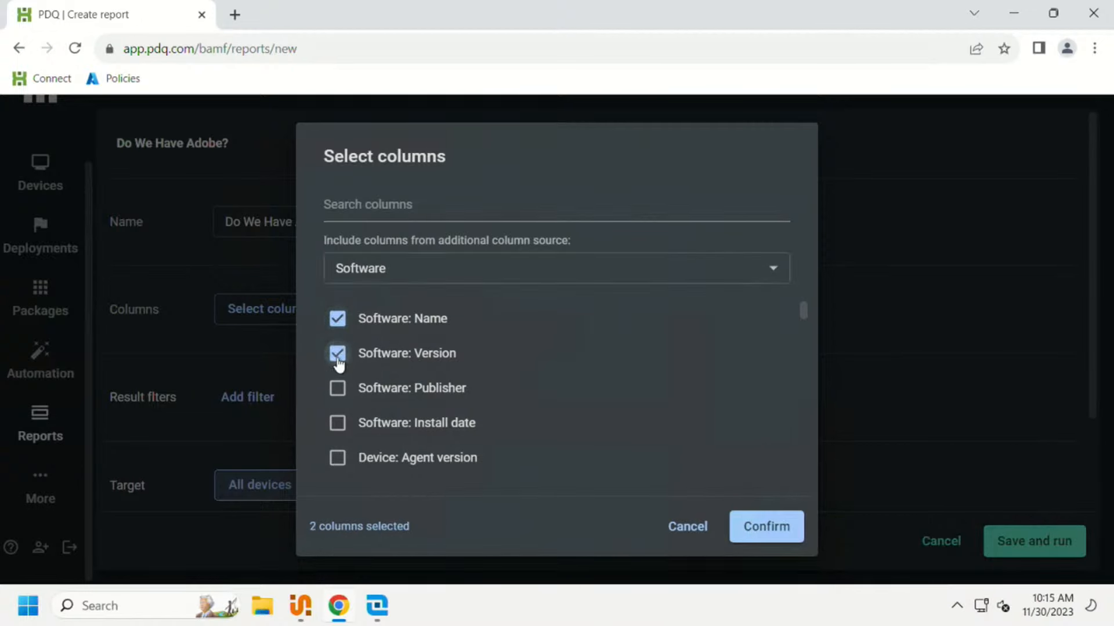
pyautogui.click(337, 423)
pyautogui.click(515, 281)
pyautogui.click(301, 329)
# Step: Add the Device Name column to the selection and confirm the report's columns
pyautogui.scroll(-3, 514, 407)
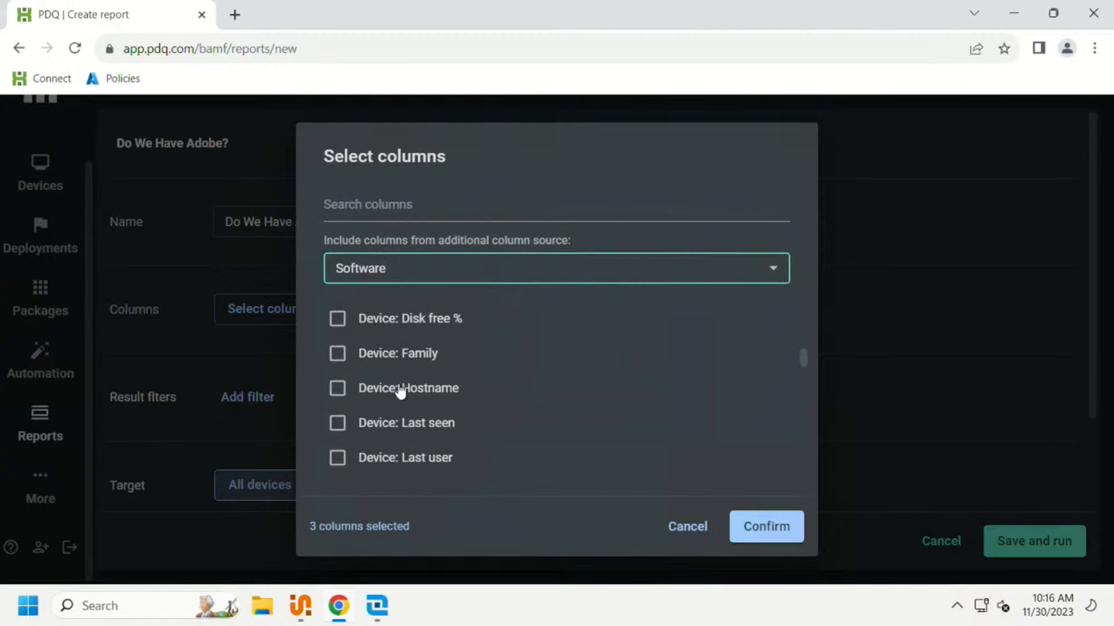
pyautogui.scroll(-1, 380, 377)
pyautogui.scroll(-1, 425, 424)
pyautogui.scroll(-2, 424, 423)
pyautogui.click(337, 408)
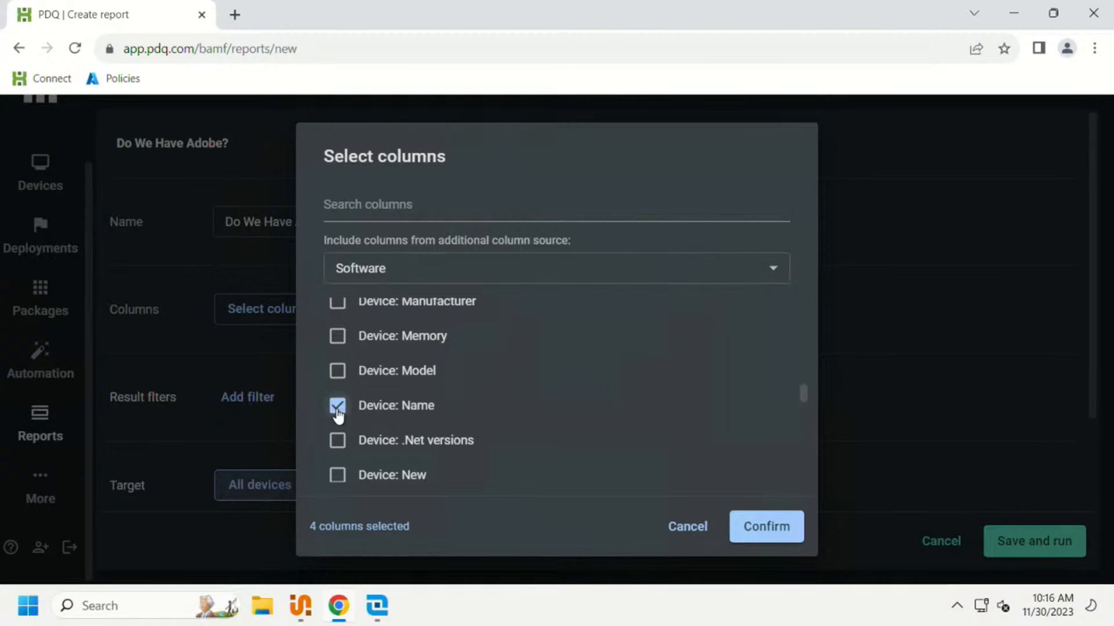
pyautogui.scroll(5, 574, 420)
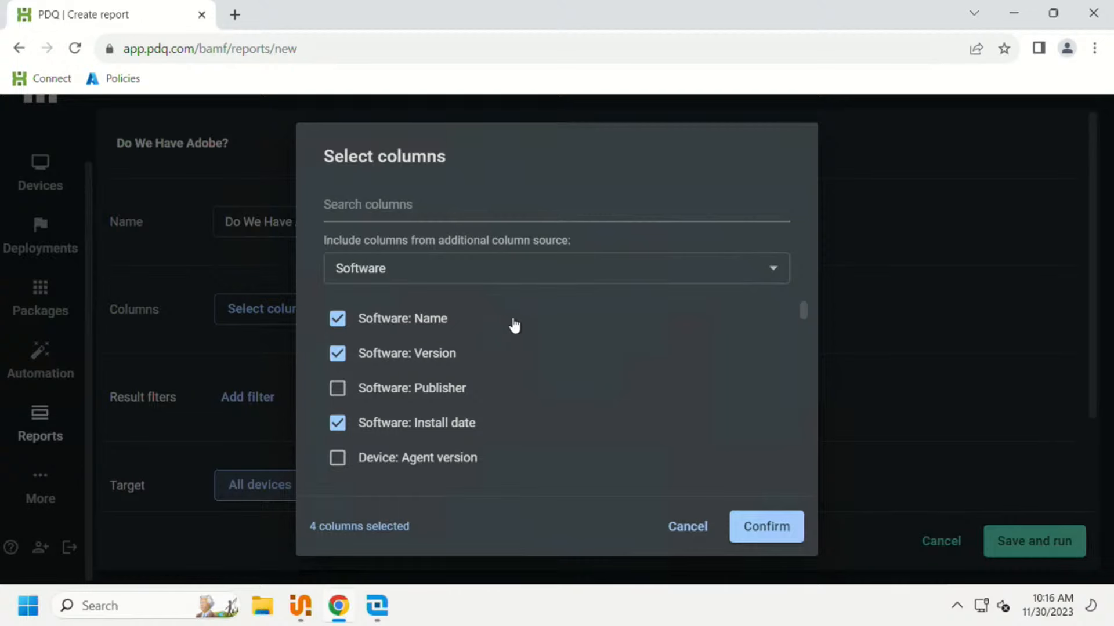
pyautogui.click(770, 527)
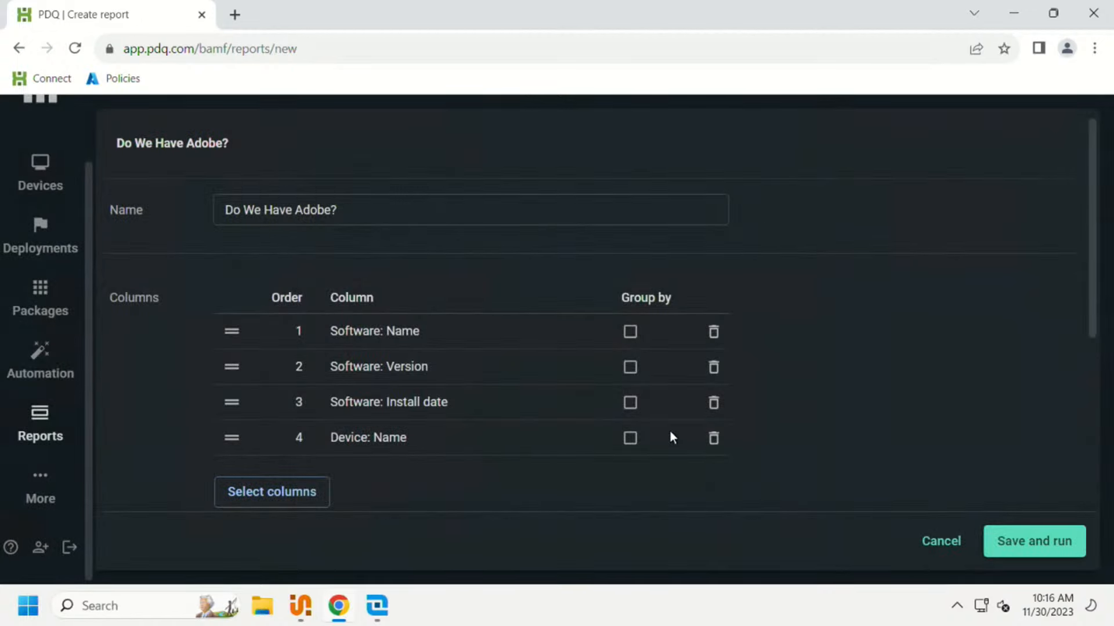
# Step: Add a result filter where Software: Name contains Adobe
pyautogui.scroll(-5, 367, 340)
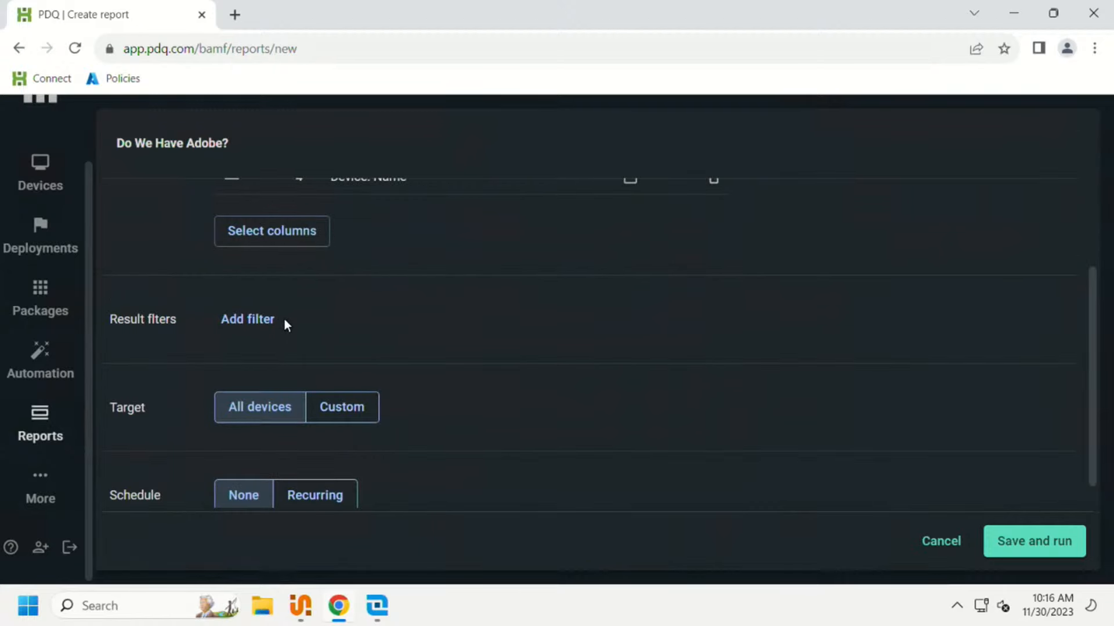
pyautogui.click(260, 318)
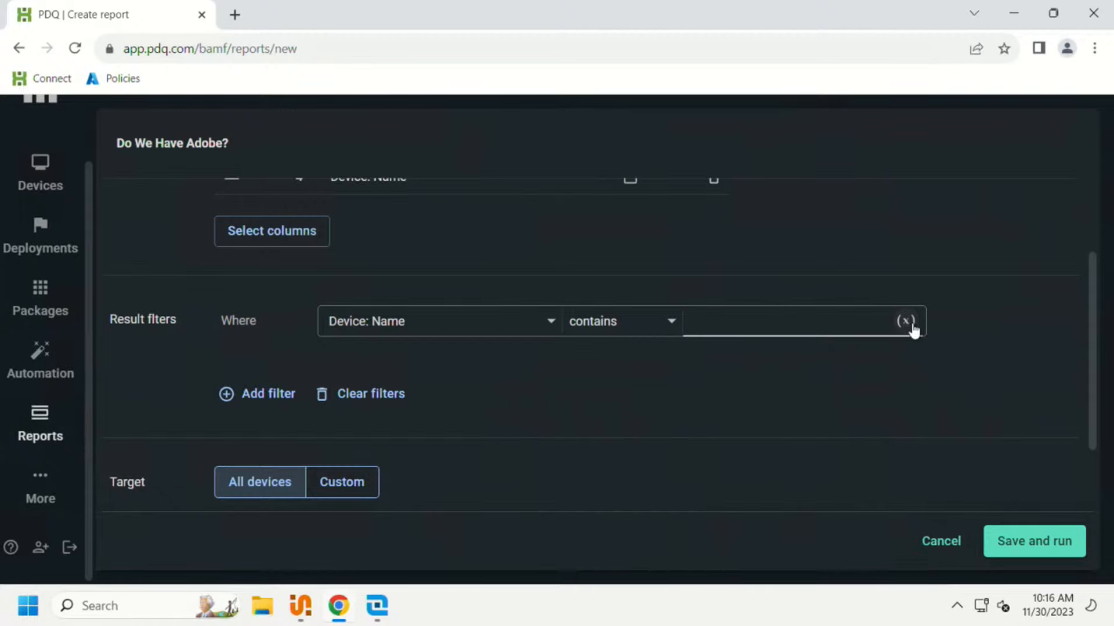
pyautogui.click(906, 321)
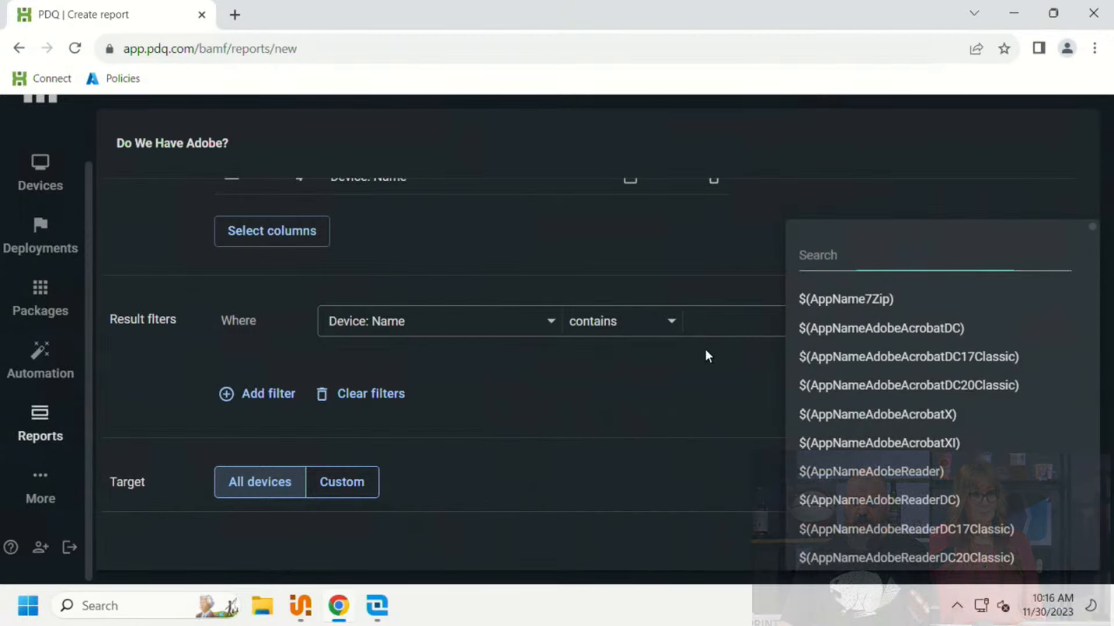
pyautogui.click(710, 316)
pyautogui.click(713, 315)
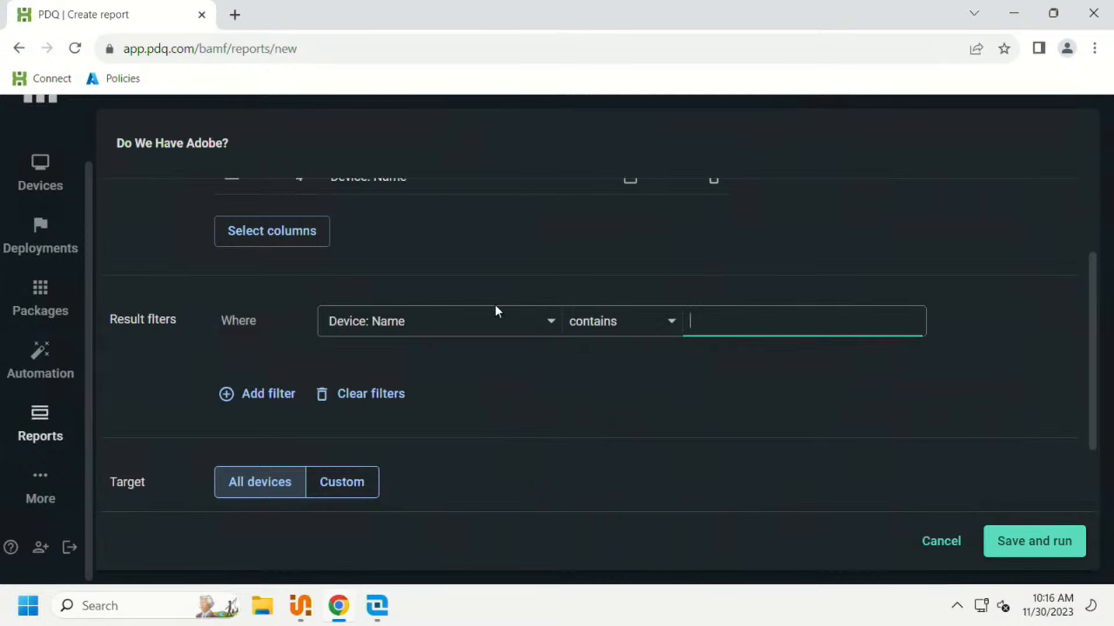
pyautogui.click(451, 323)
pyautogui.click(378, 387)
pyautogui.click(735, 326)
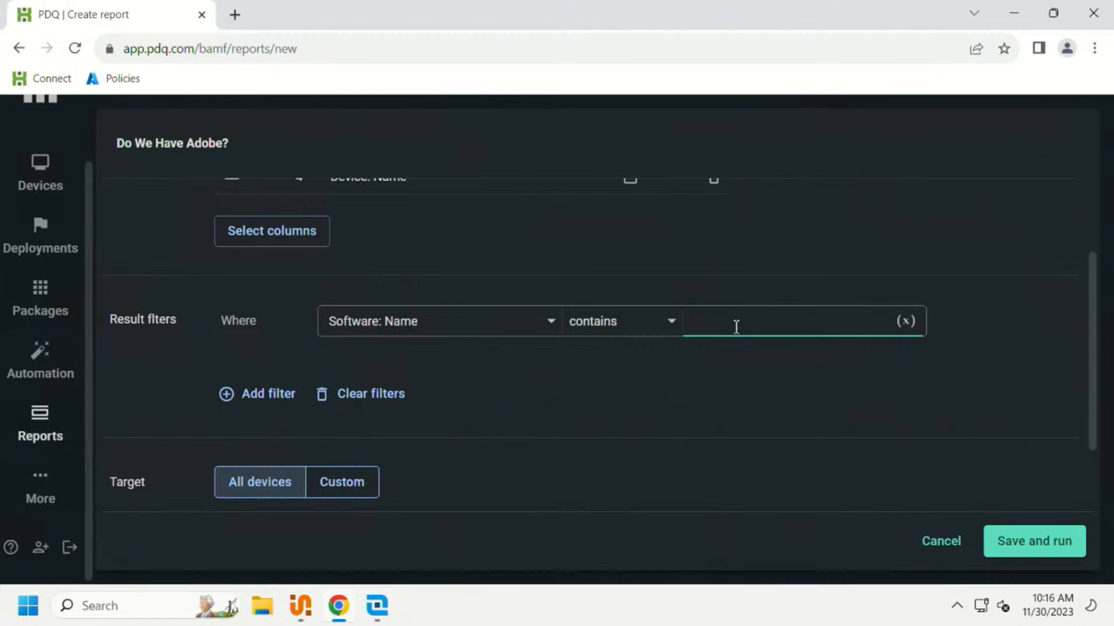
pyautogui.write('Adobe')
pyautogui.scroll(-2, 360, 488)
pyautogui.scroll(4, 383, 473)
pyautogui.scroll(-4, 393, 477)
pyautogui.scroll(1, 398, 423)
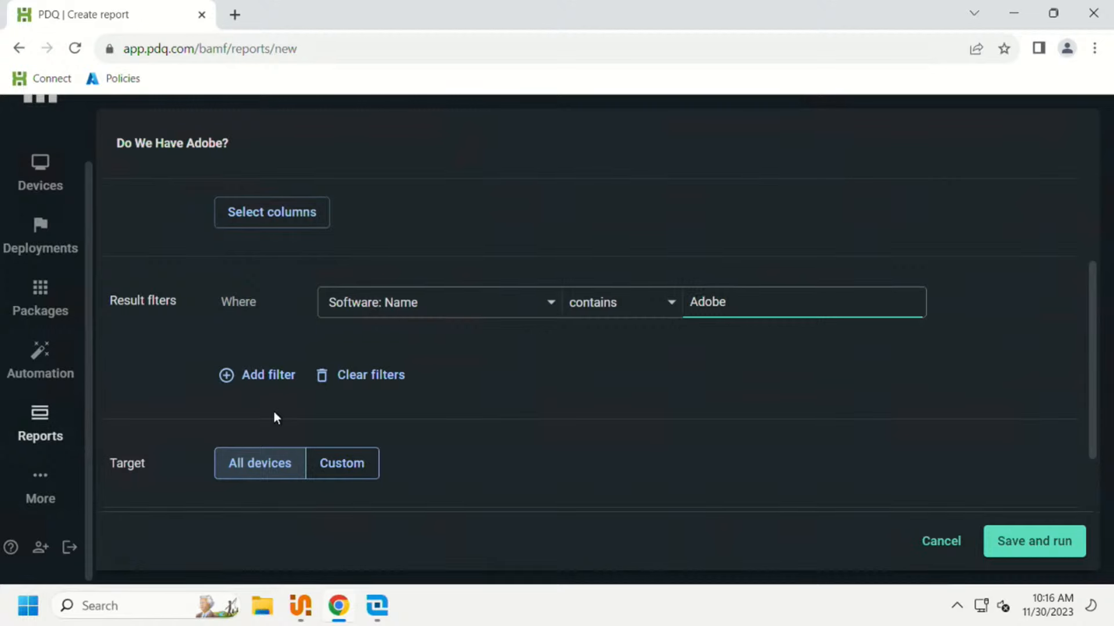
pyautogui.scroll(-1, 273, 413)
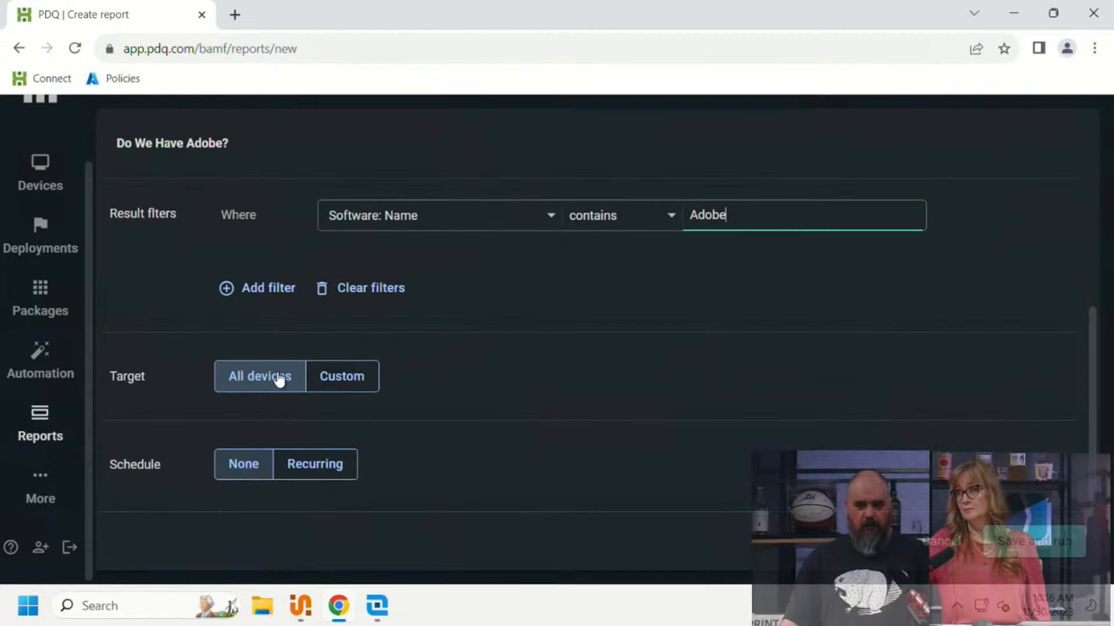
pyautogui.click(323, 387)
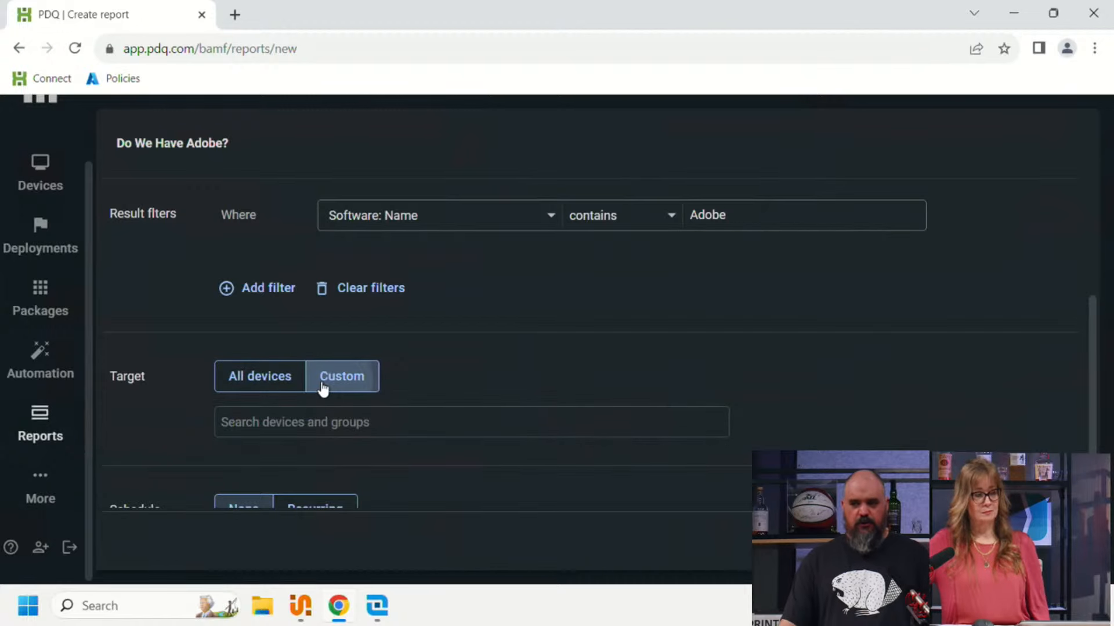
pyautogui.click(311, 428)
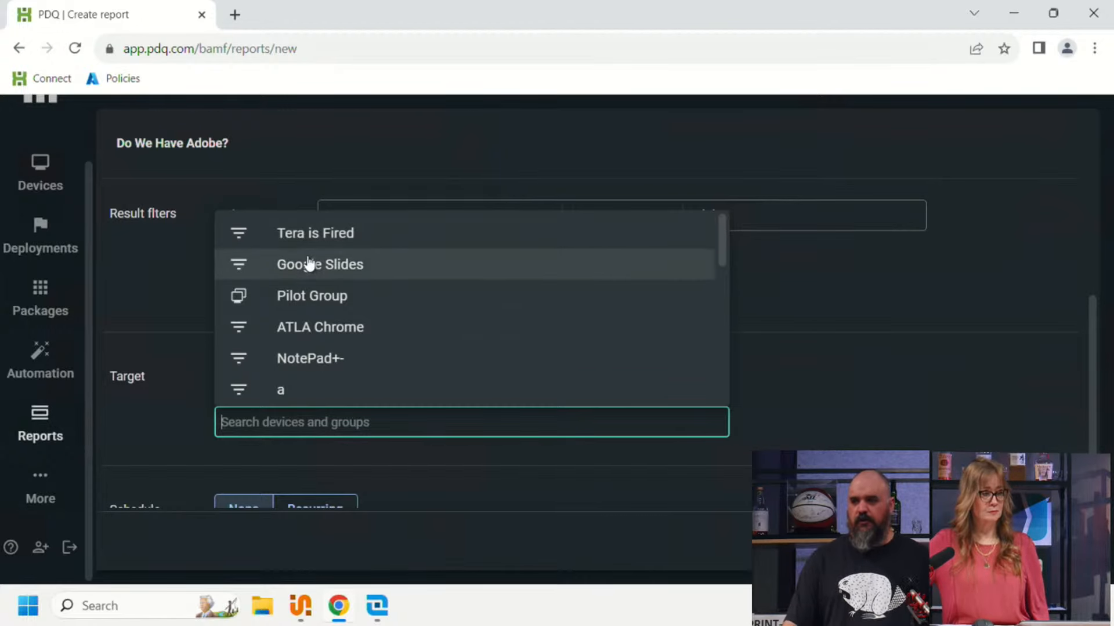
pyautogui.click(969, 348)
pyautogui.click(275, 384)
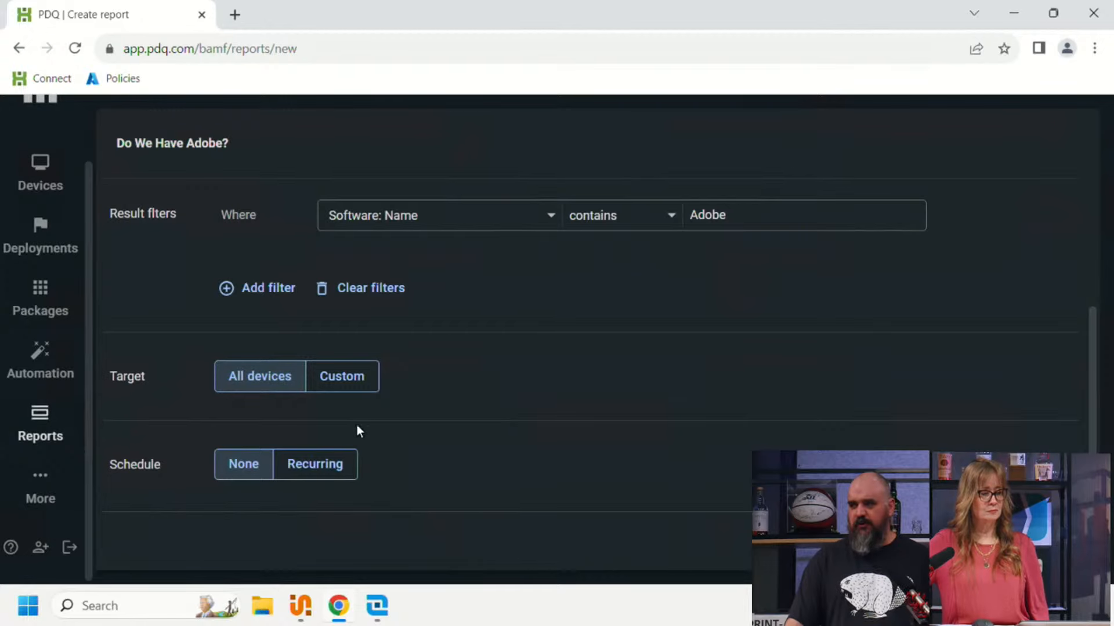
# Step: Give the report a recurring schedule starting on 11/24/2023 at 12:00 AM
pyautogui.click(320, 474)
pyautogui.scroll(-5, 343, 467)
pyautogui.scroll(3, 339, 467)
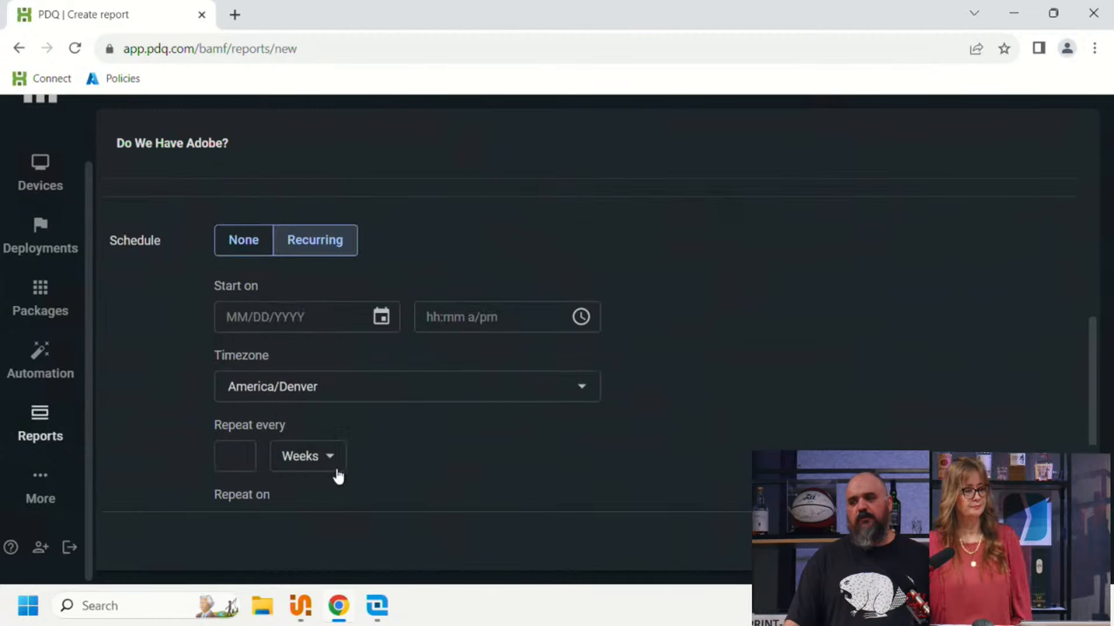
pyautogui.click(380, 317)
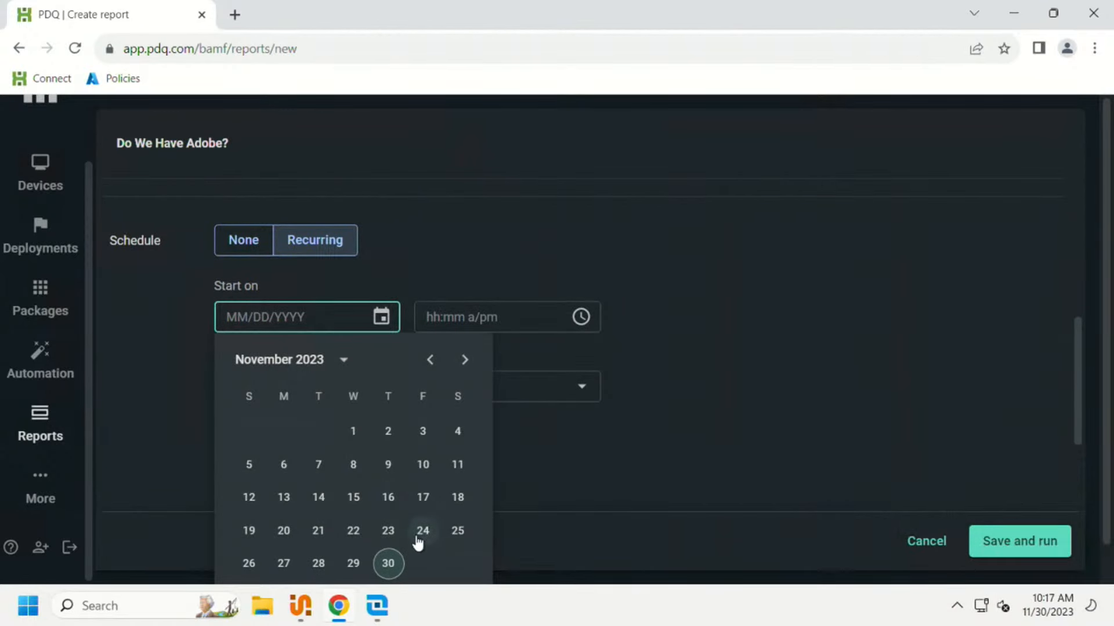
pyautogui.click(422, 532)
pyautogui.click(242, 401)
pyautogui.click(485, 457)
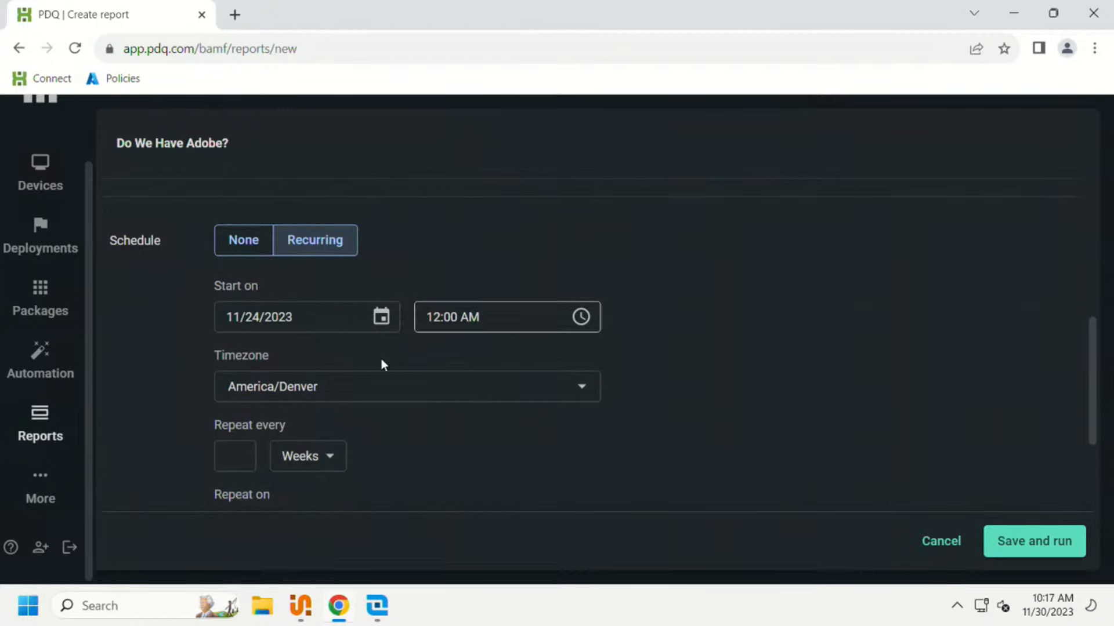
# Step: Set the report schedule to repeat every 1 week
pyautogui.click(305, 458)
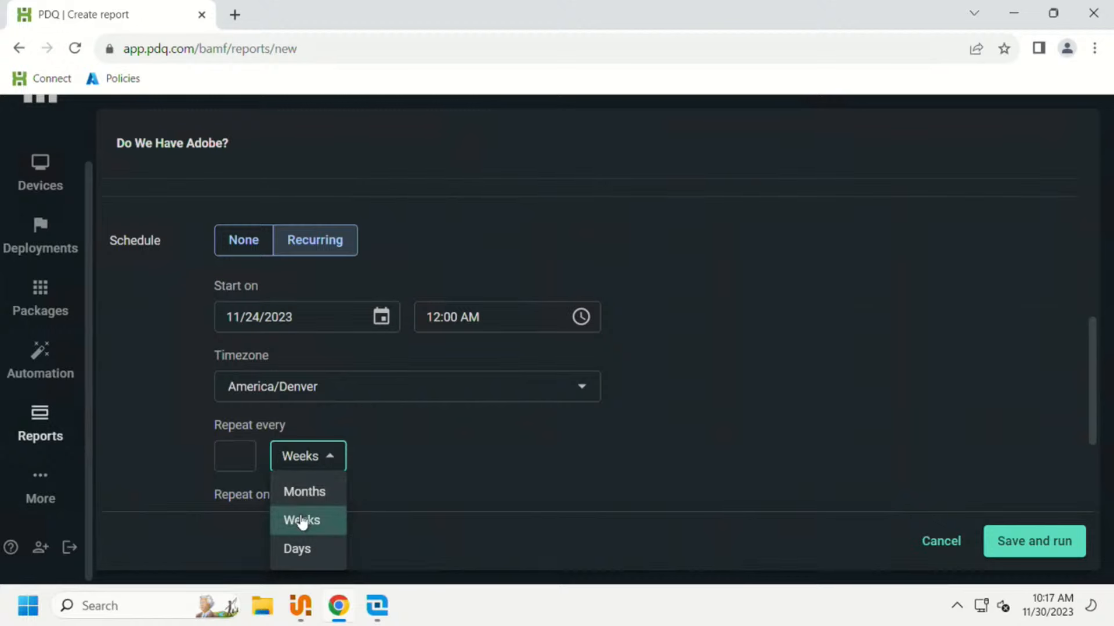
pyautogui.click(237, 462)
pyautogui.write('1')
pyautogui.scroll(-2, 417, 444)
pyautogui.scroll(2, 407, 448)
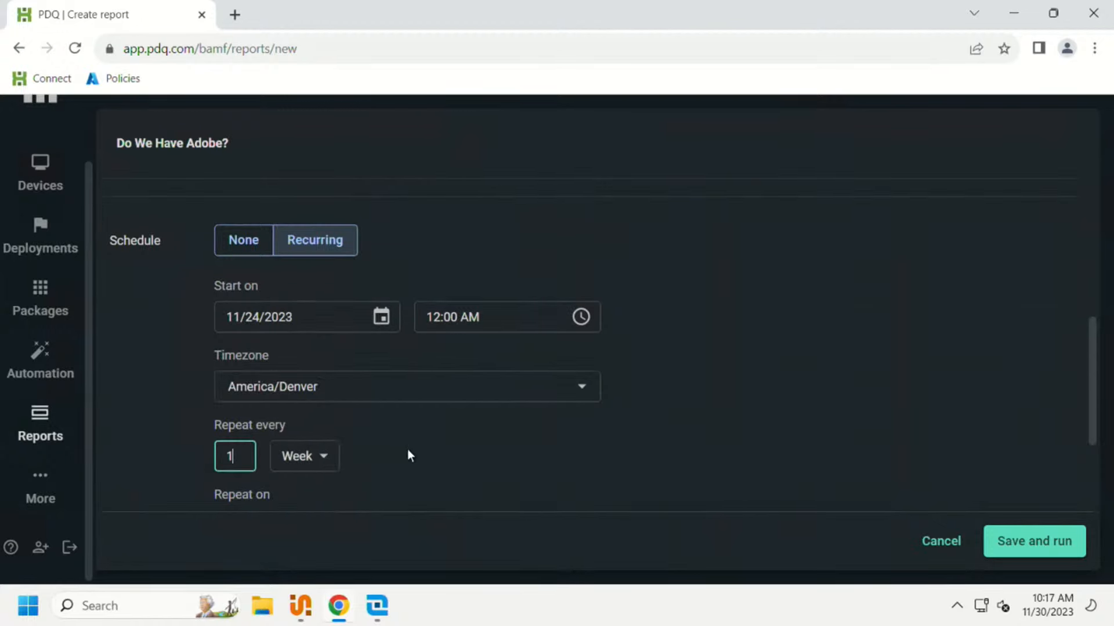
pyautogui.scroll(-3, 401, 447)
pyautogui.scroll(3, 377, 402)
pyautogui.scroll(2, 302, 406)
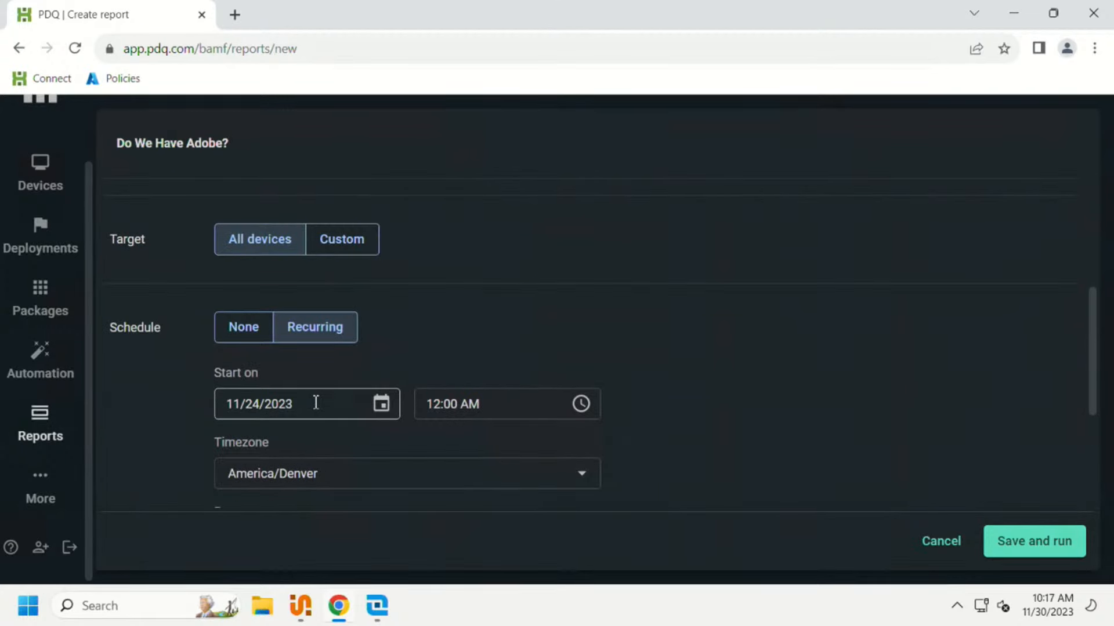
pyautogui.scroll(-3, 315, 402)
pyautogui.click(250, 421)
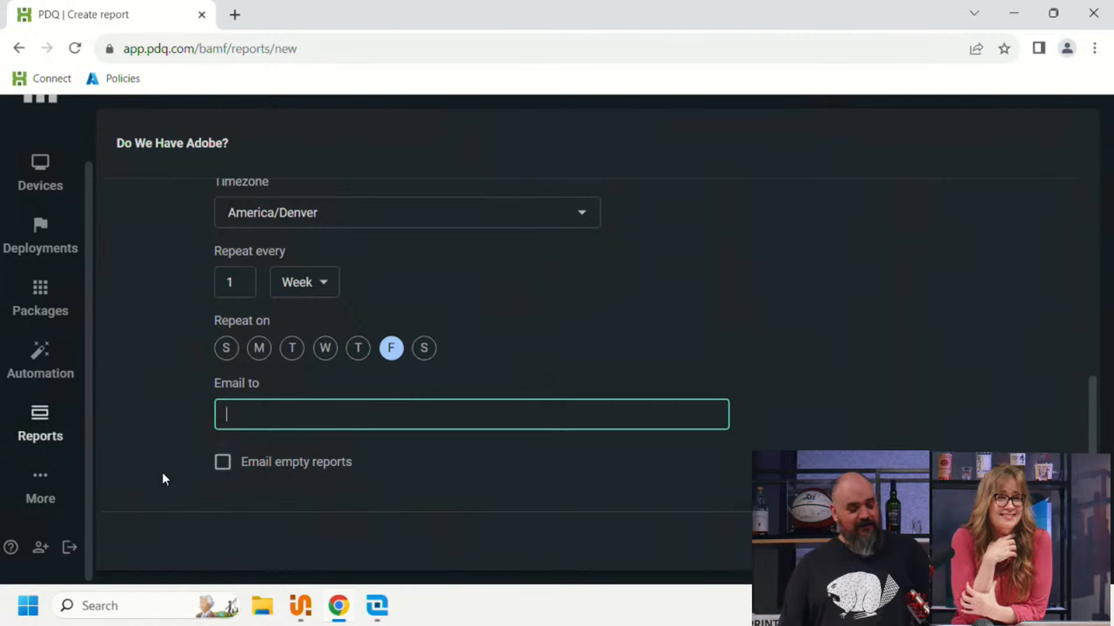
pyautogui.click(226, 470)
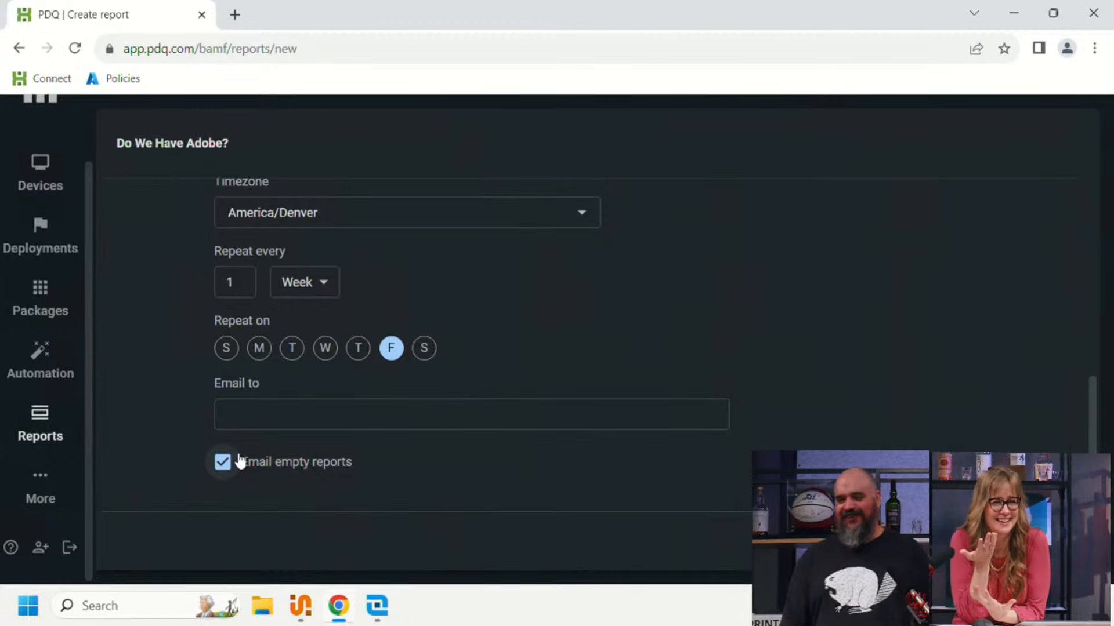
pyautogui.click(223, 463)
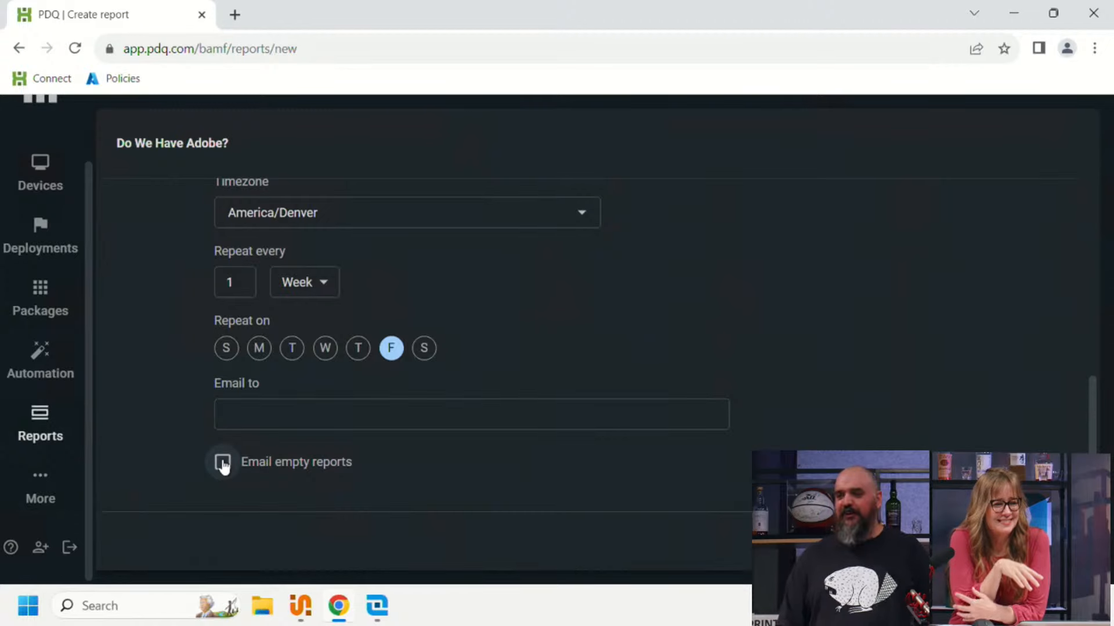
pyautogui.click(225, 467)
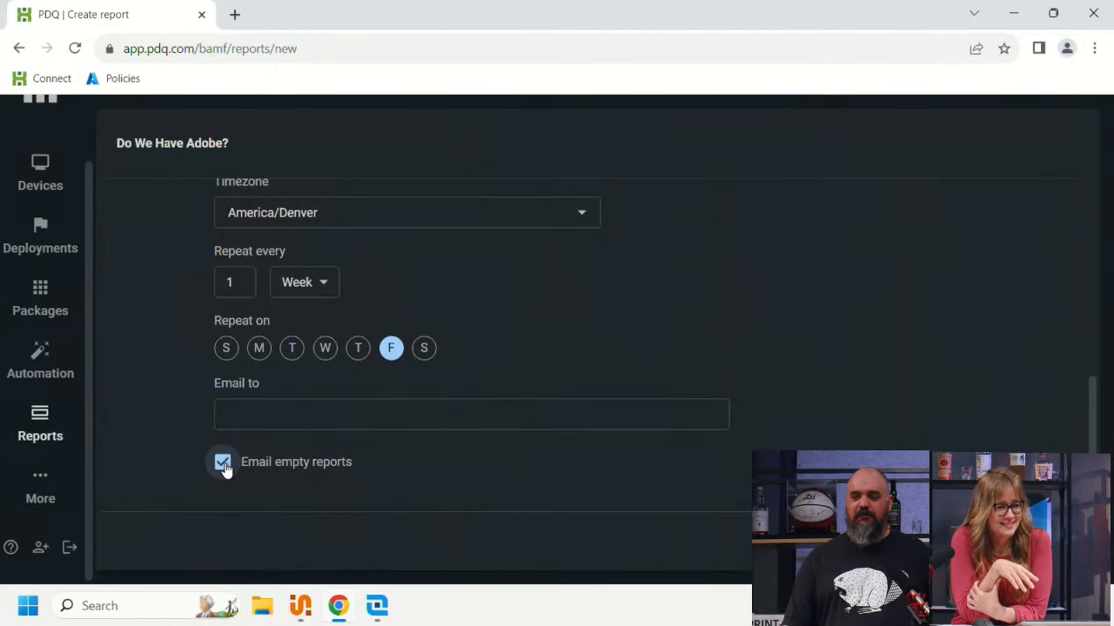
pyautogui.click(224, 466)
pyautogui.click(224, 467)
pyautogui.click(224, 466)
pyautogui.click(224, 466)
pyautogui.click(223, 466)
pyautogui.click(224, 466)
pyautogui.click(224, 467)
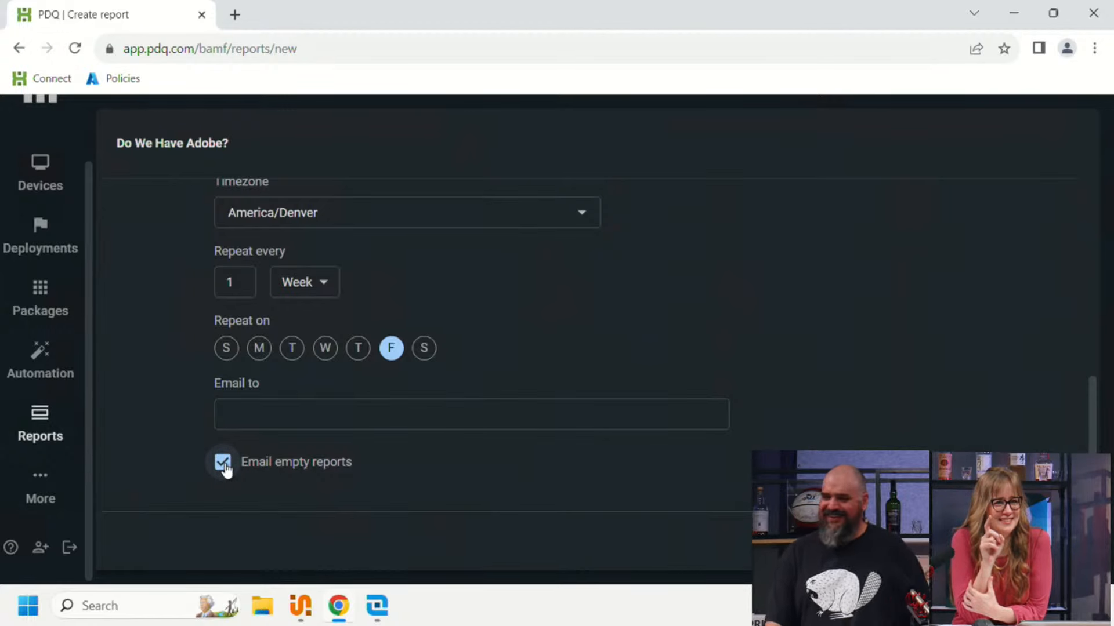
pyautogui.click(224, 466)
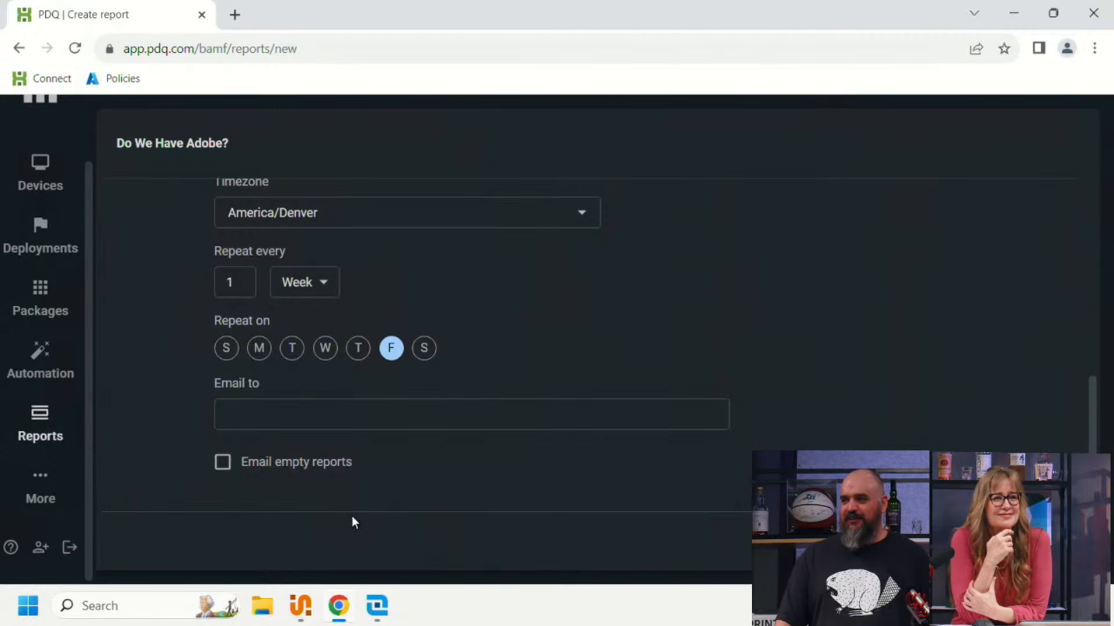
# Step: Review the settings of the "Do We Have Adobe?" report, and save and run it
pyautogui.scroll(10, 379, 481)
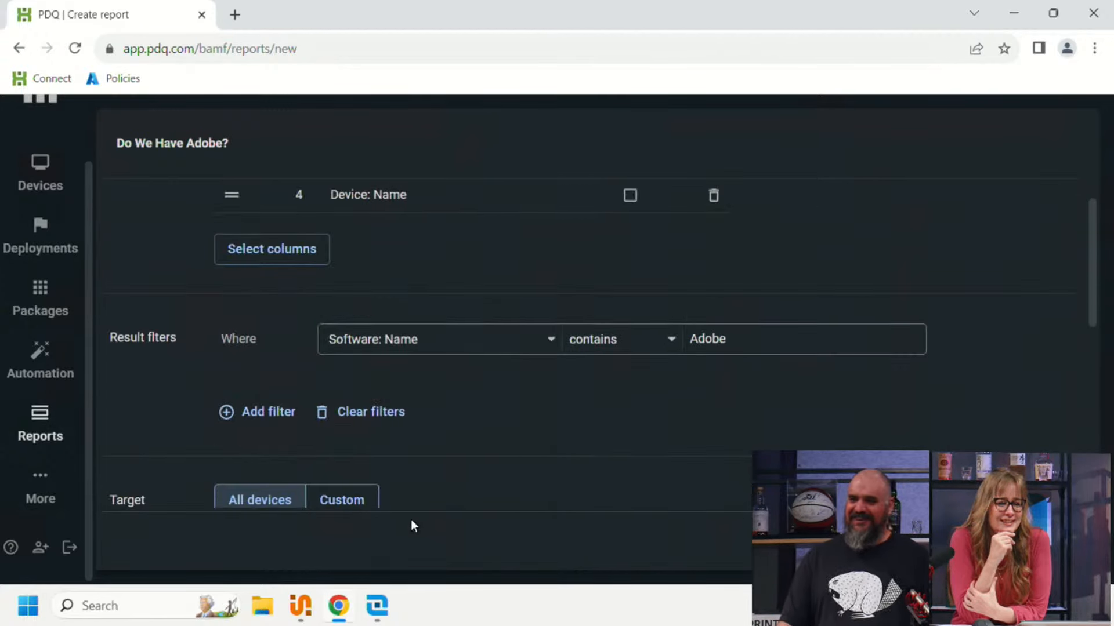
pyautogui.scroll(3, 493, 371)
pyautogui.scroll(-10, 441, 372)
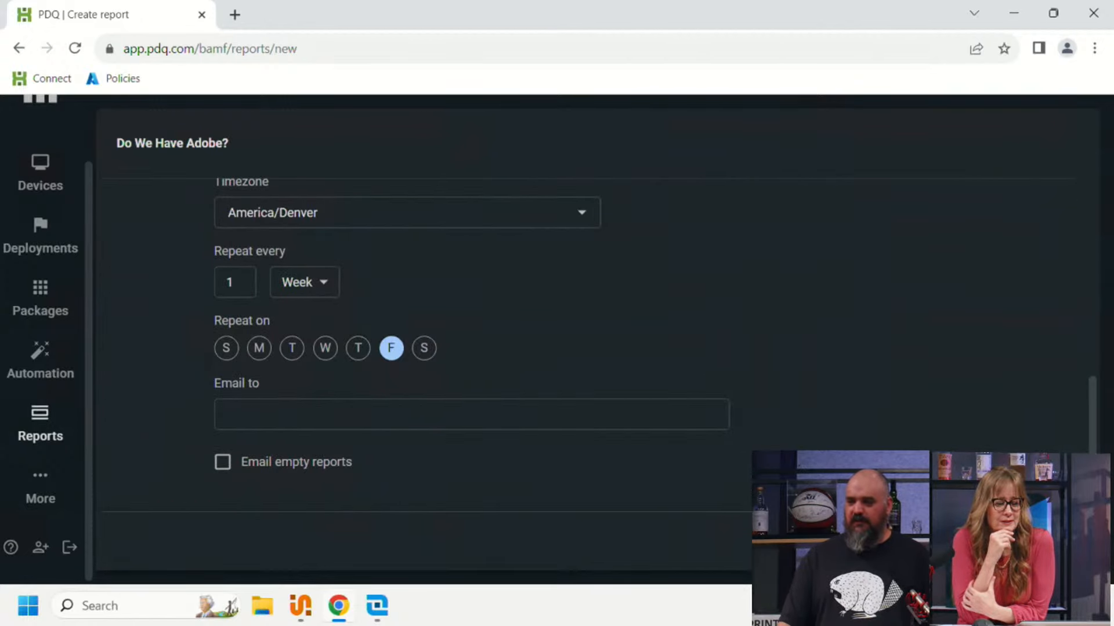
pyautogui.scroll(3, 798, 399)
pyautogui.scroll(10, 804, 418)
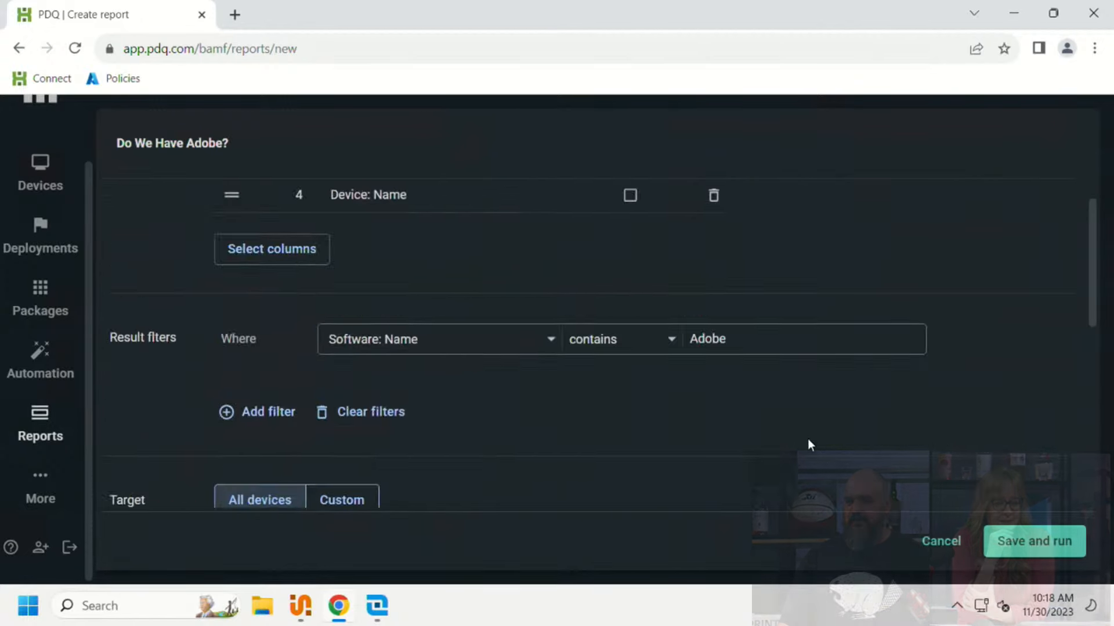
pyautogui.click(1008, 543)
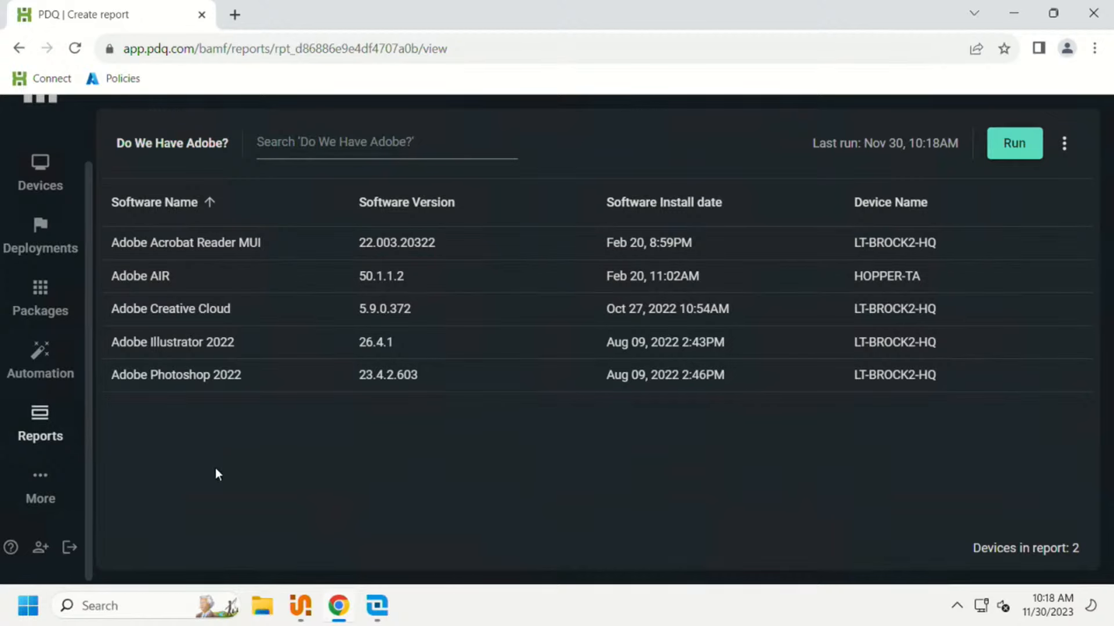
# Step: Edit the report to group by Software: Name with Device: Name as the second column, and save and run it again
pyautogui.click(1064, 143)
pyautogui.click(1051, 181)
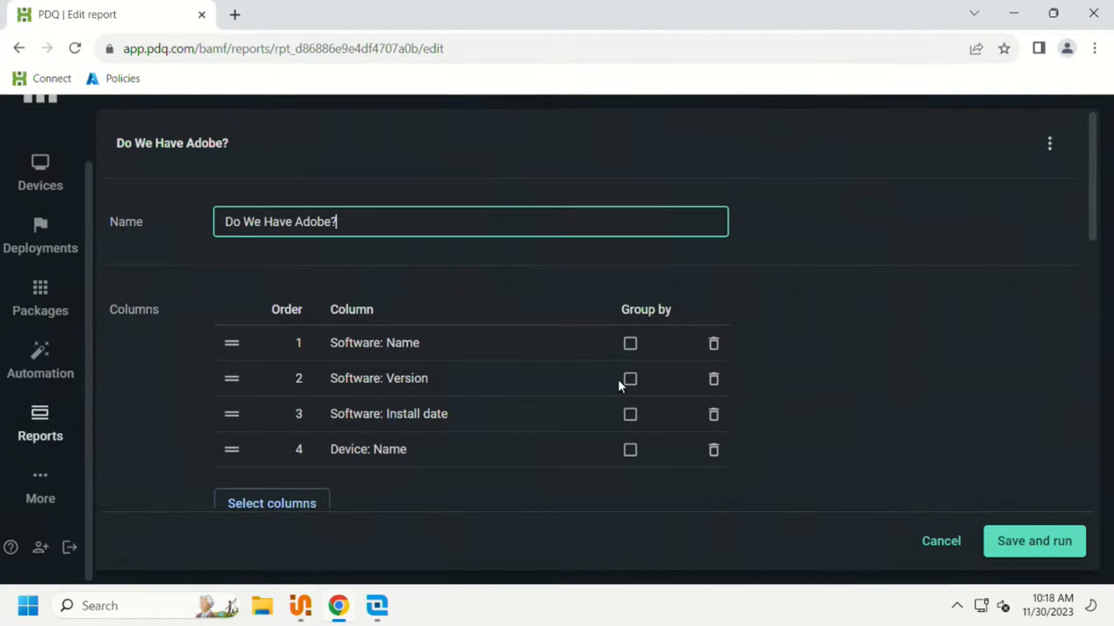
pyautogui.click(631, 343)
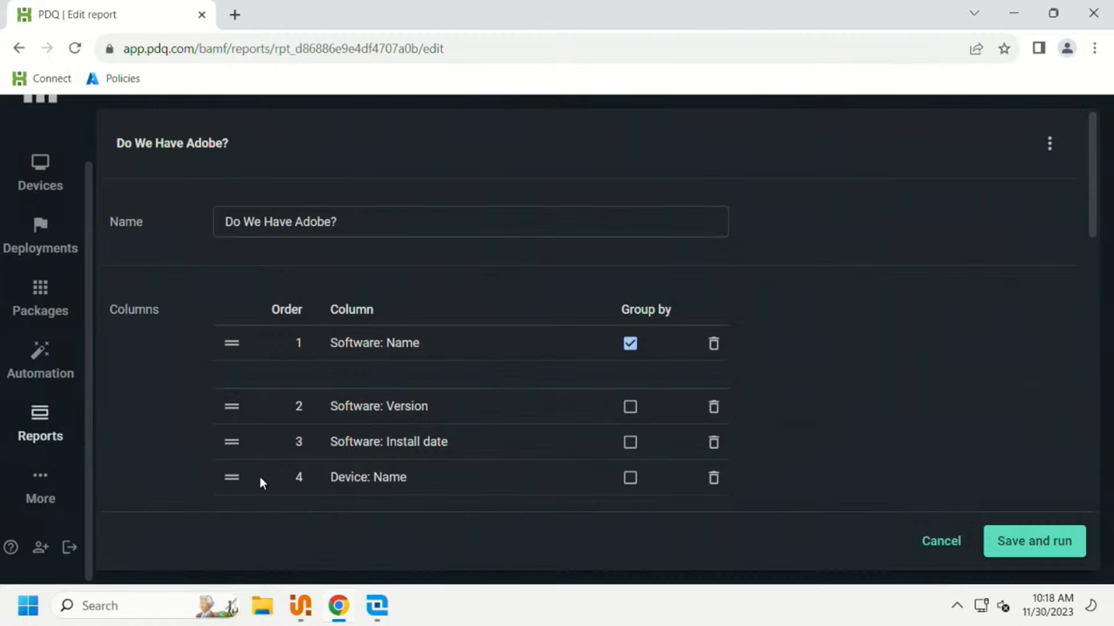
pyautogui.moveTo(229, 478); pyautogui.dragTo(236, 402)
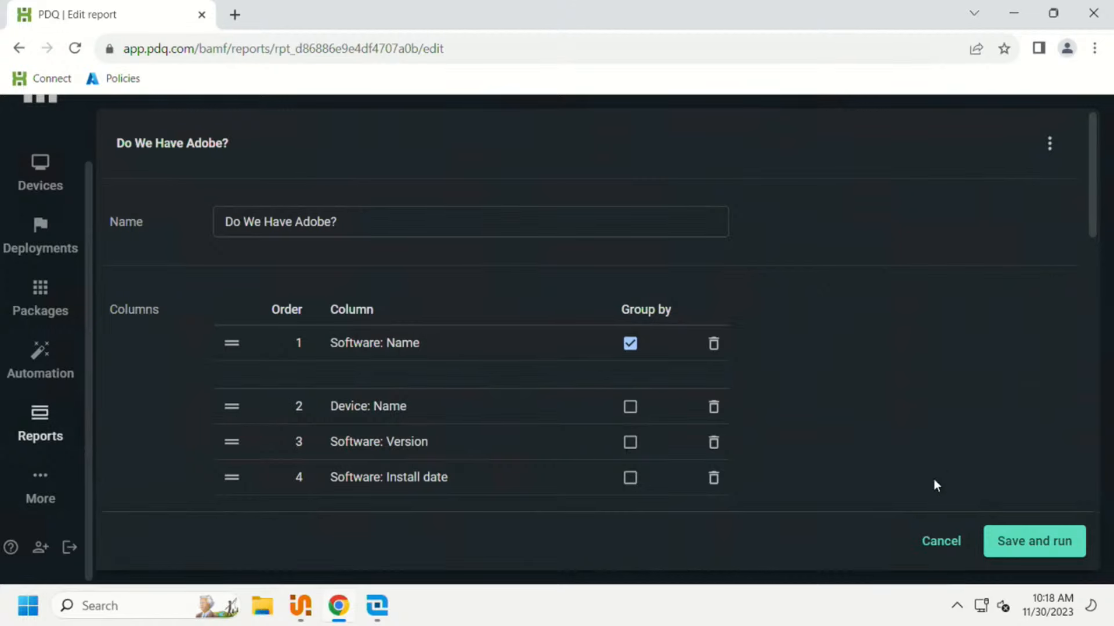
pyautogui.click(1048, 556)
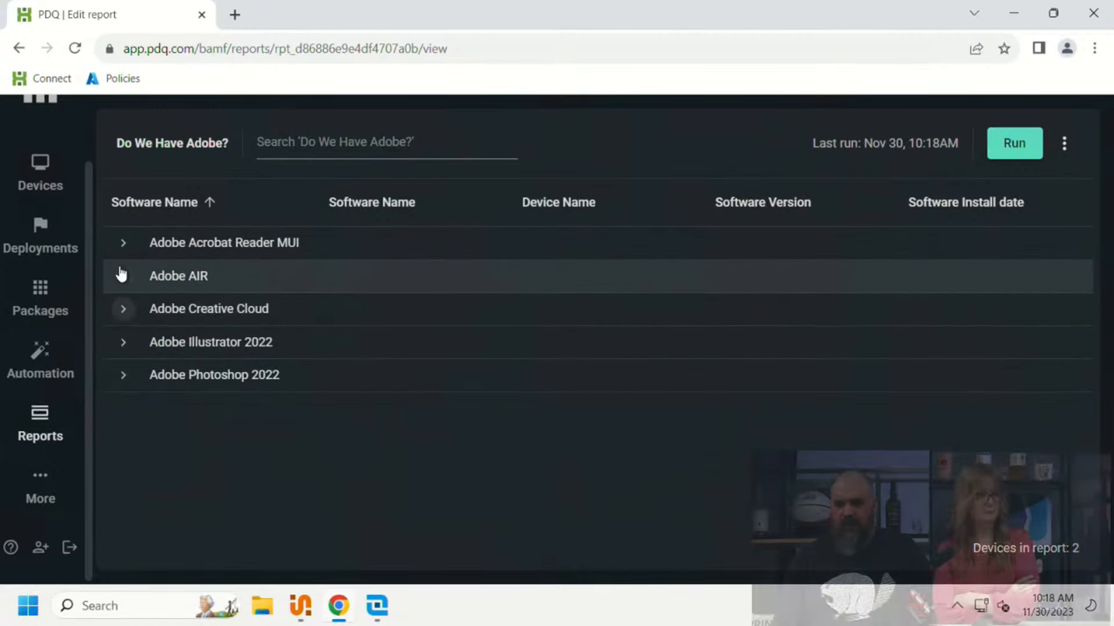
# Step: Expand and collapse the Adobe Acrobat Reader MUI and Adobe Photoshop 2022 groups to examine their device and version details
pyautogui.click(122, 243)
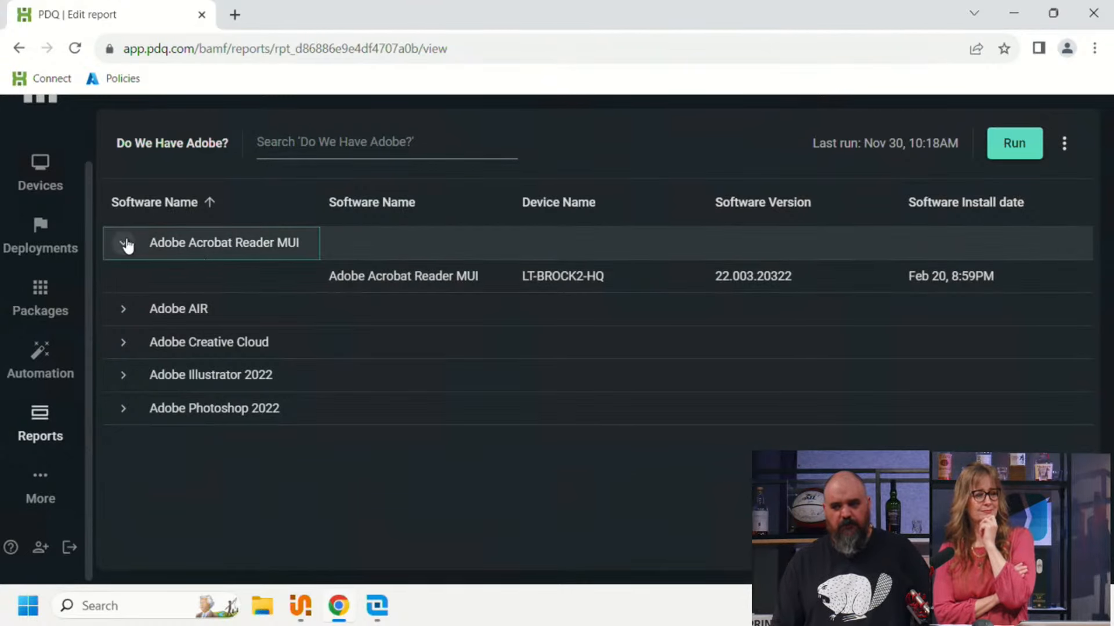
pyautogui.click(125, 244)
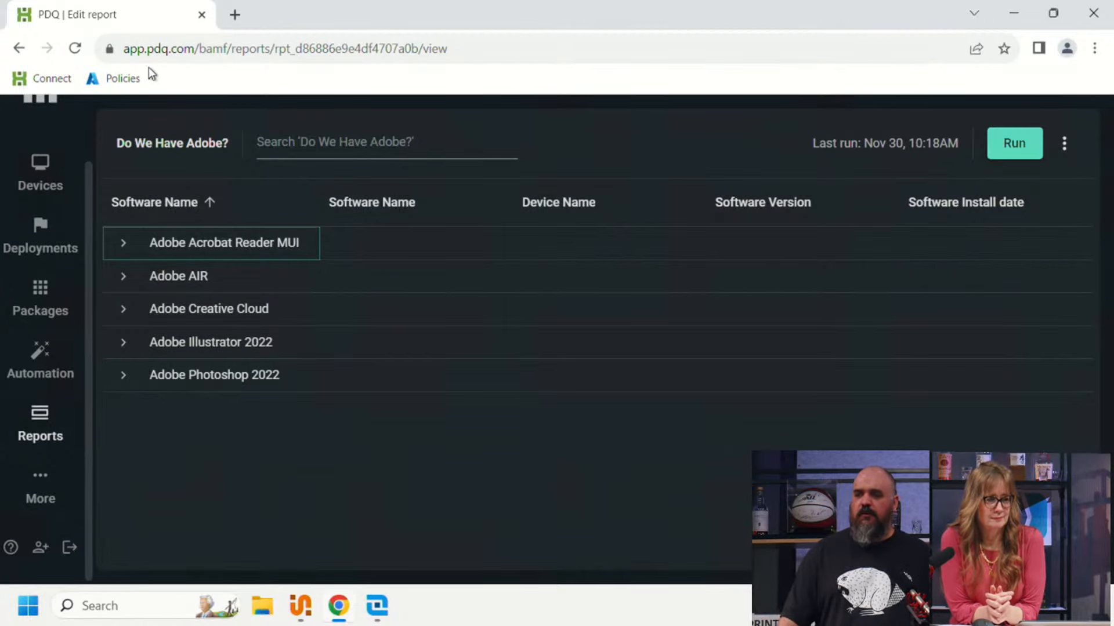
pyautogui.click(124, 376)
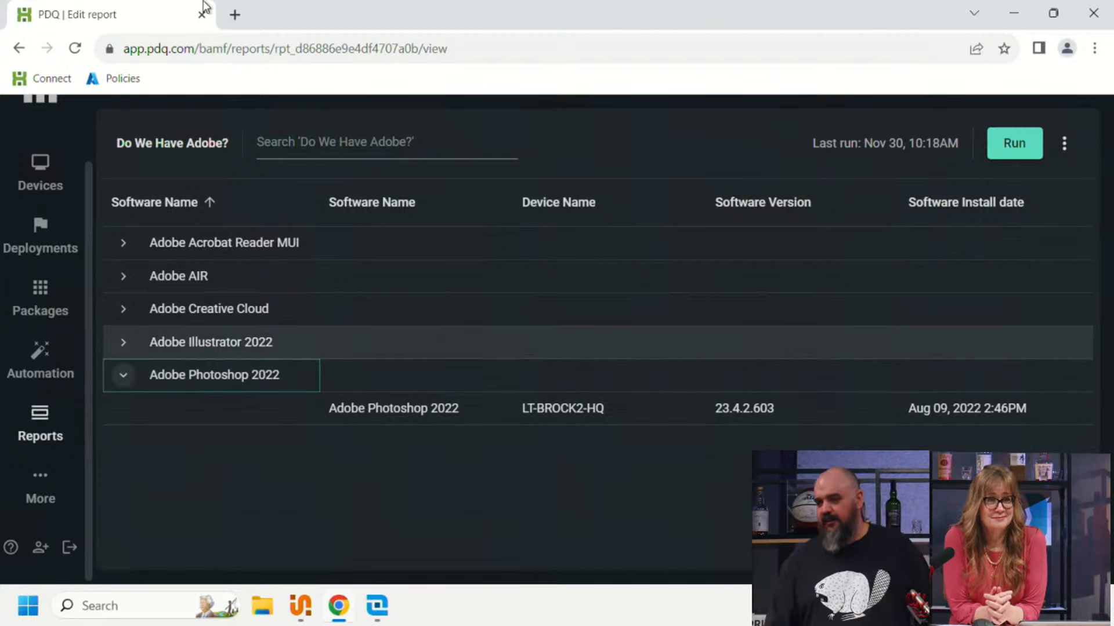
pyautogui.click(124, 377)
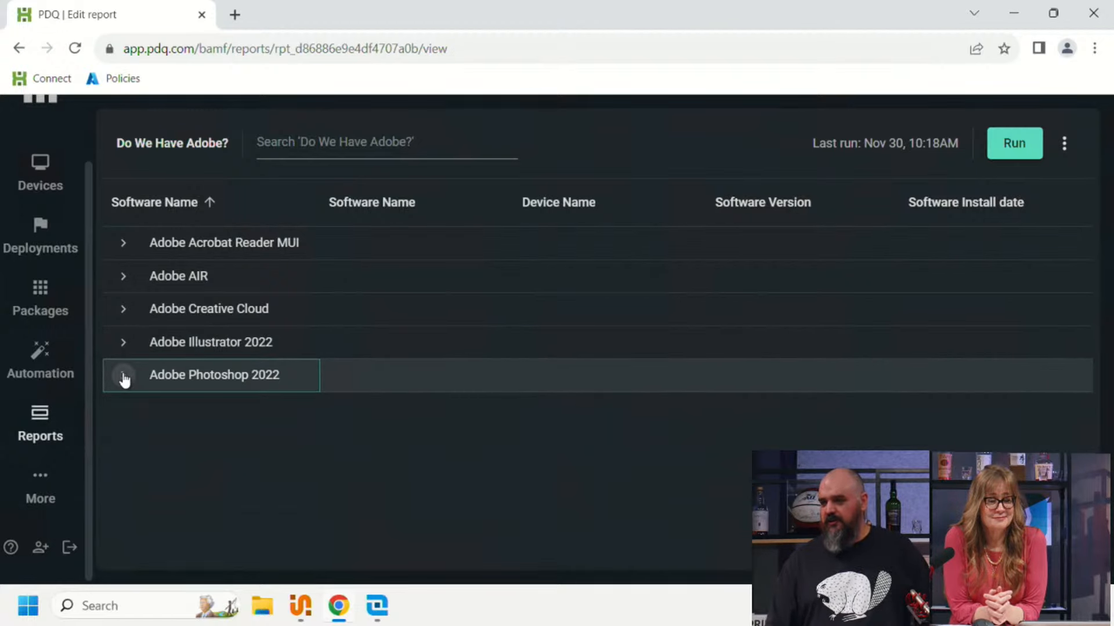